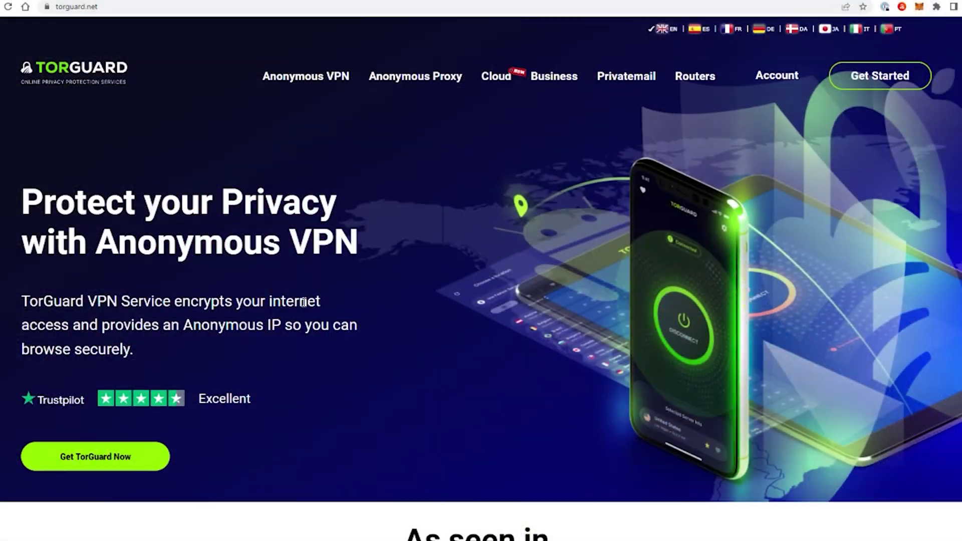
Scroll to the pricing cards and choose Buy VPN on the $9.99/month Anonymous VPN Standard plan
scroll(303, 301, down, 13)
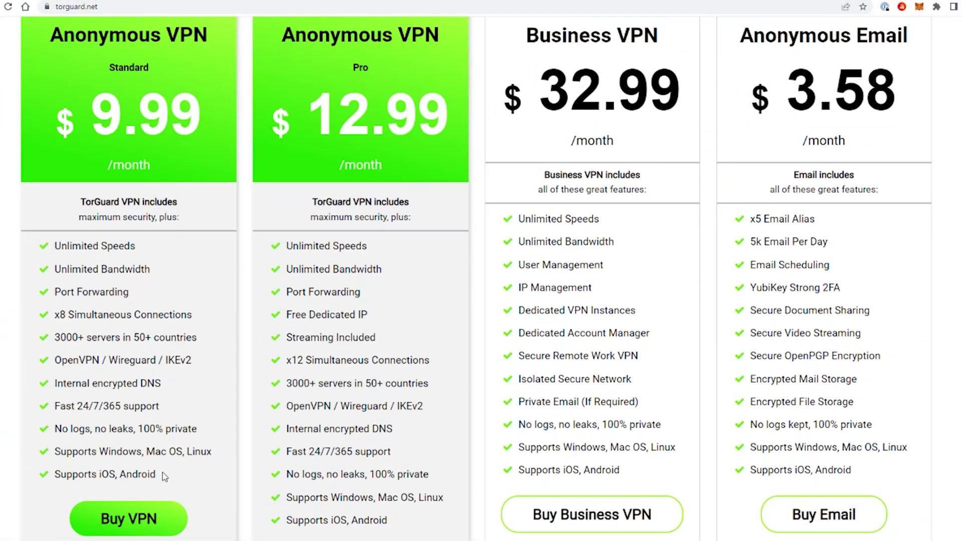
click(128, 519)
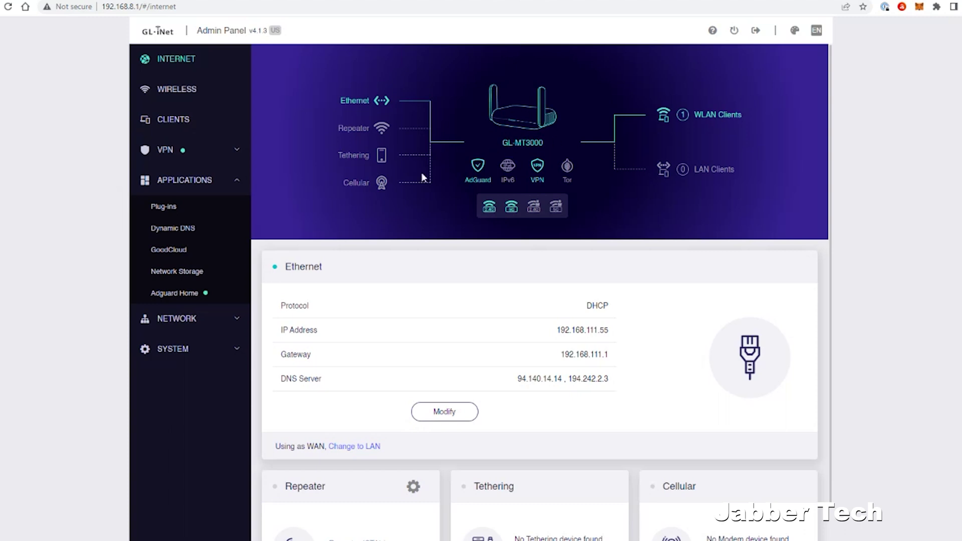
Scan for Wi-Fi networks, look at Apartment - 1C, then close the list without joining
scroll(398, 217, down, 1)
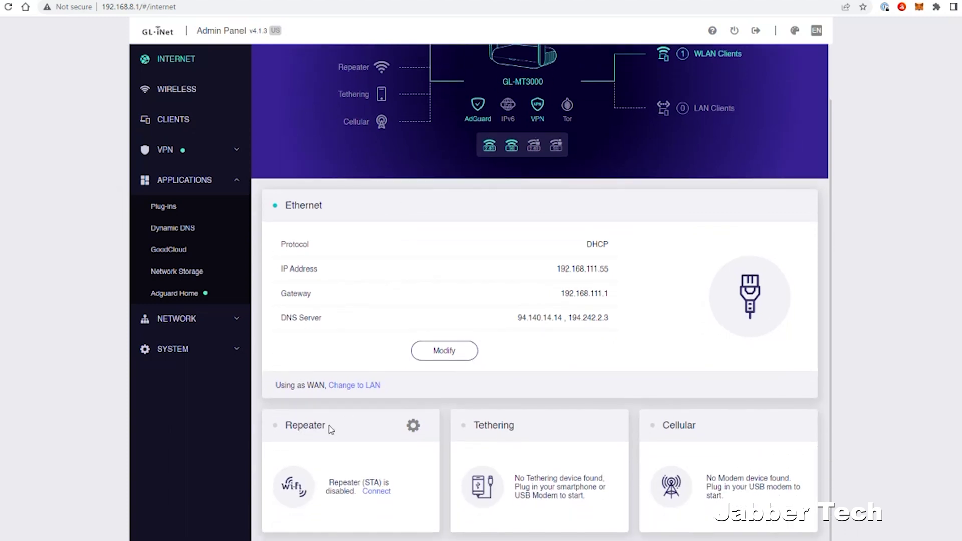
drag(335, 429, 284, 428)
click(357, 466)
click(377, 492)
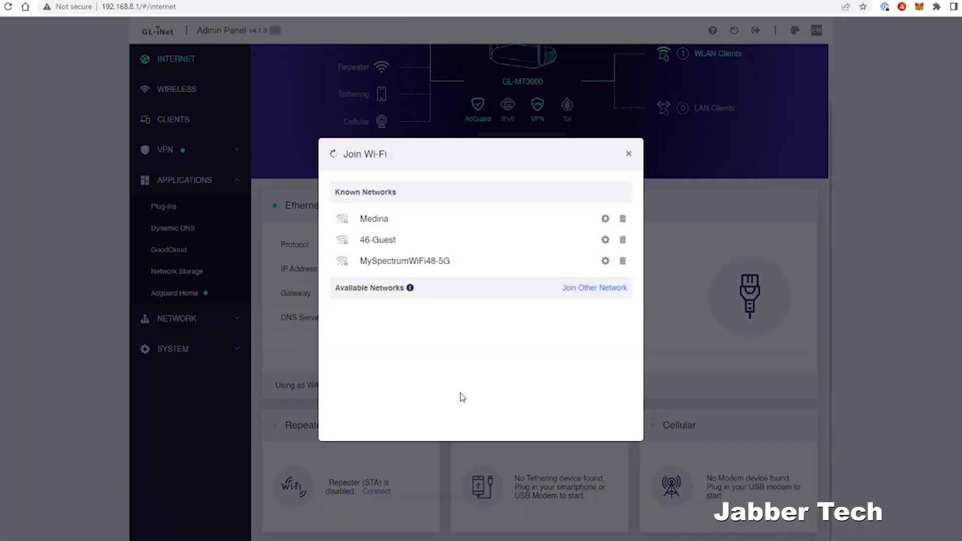
scroll(462, 397, down, 5)
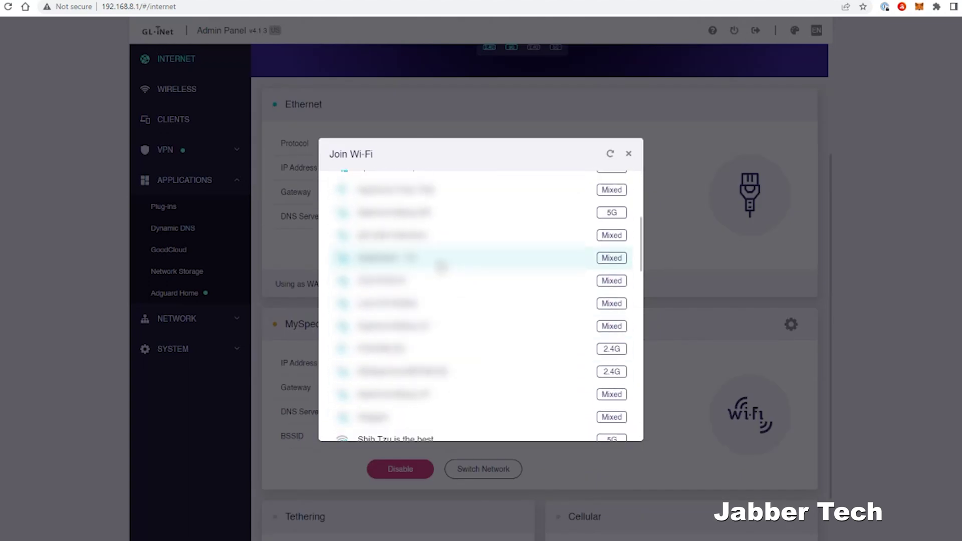
click(441, 266)
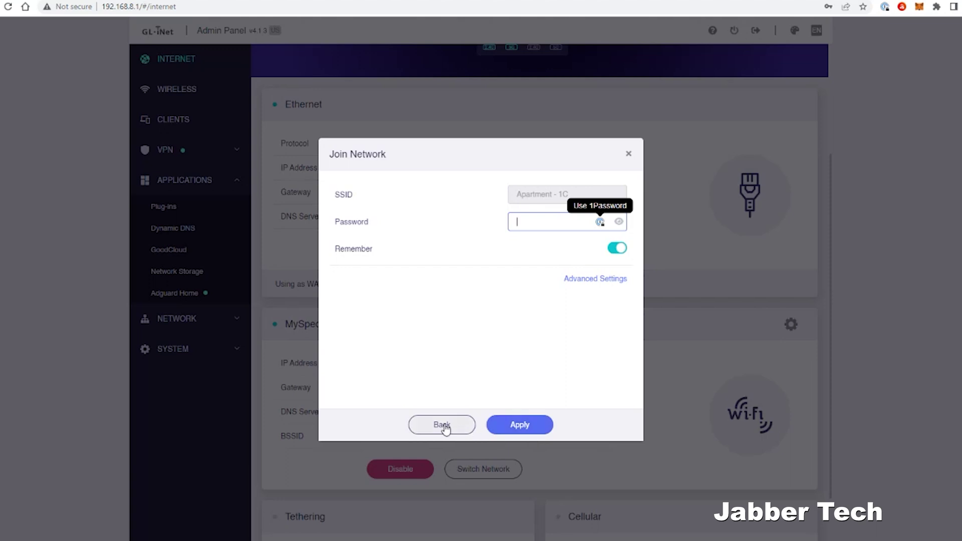
click(444, 427)
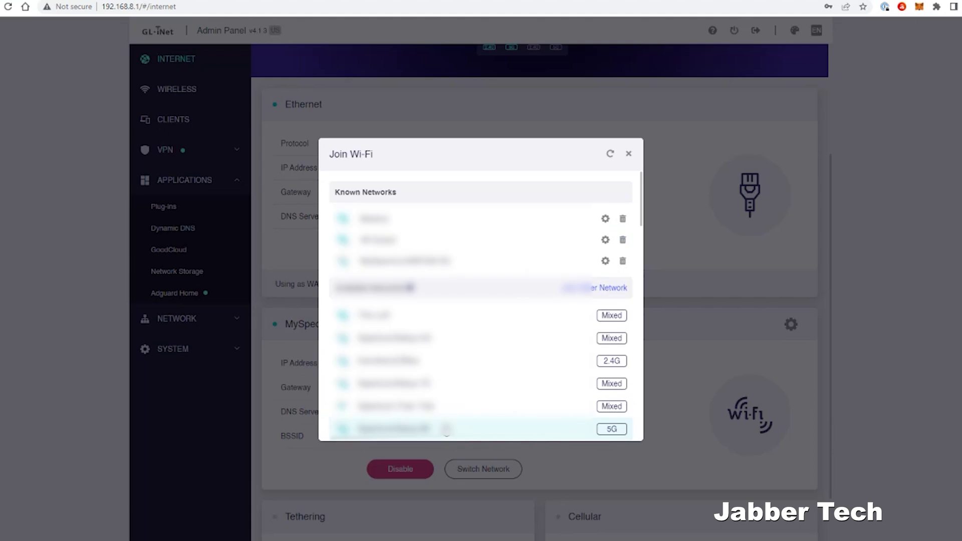
click(627, 153)
Expand the System section and then the Network section in the sidebar
scroll(507, 301, up, 3)
scroll(382, 247, down, 5)
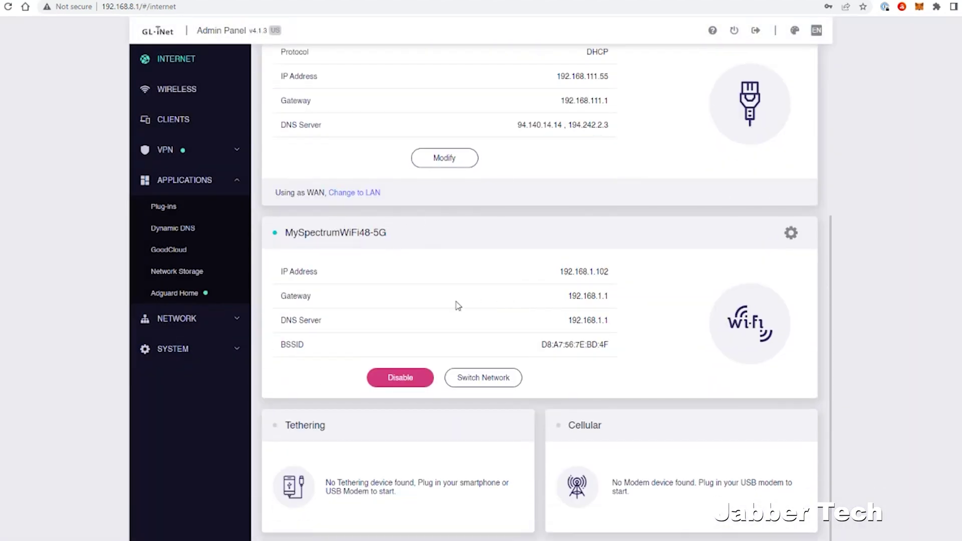
scroll(456, 304, up, 3)
scroll(457, 304, up, 2)
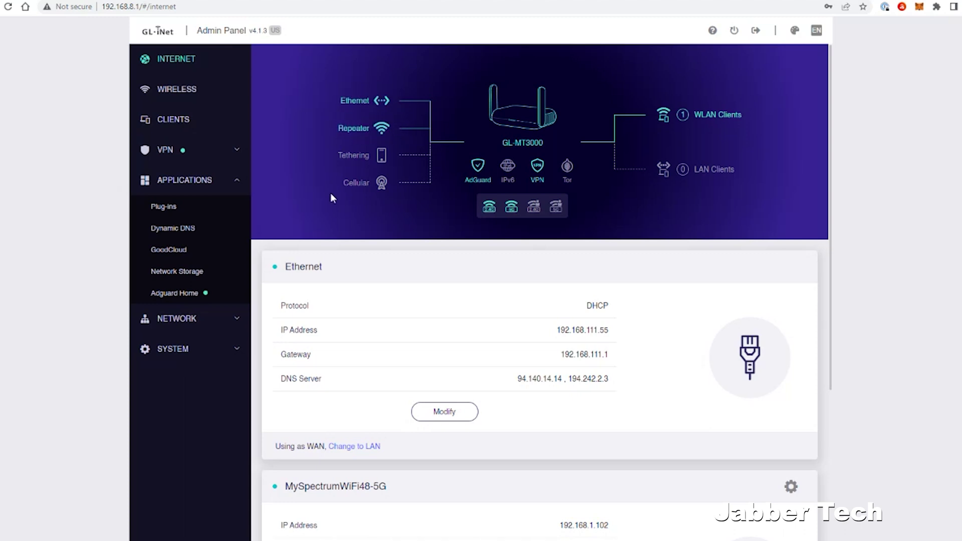
click(223, 350)
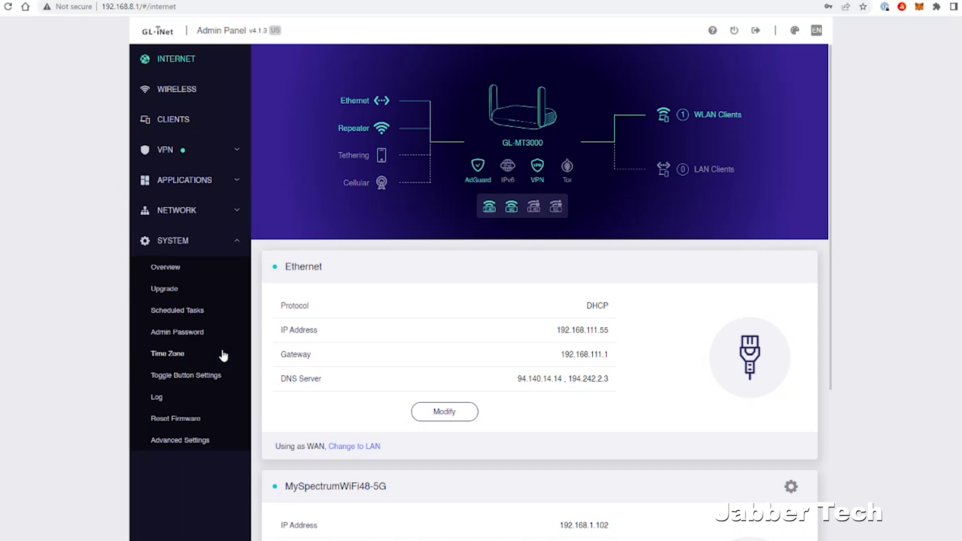
click(206, 213)
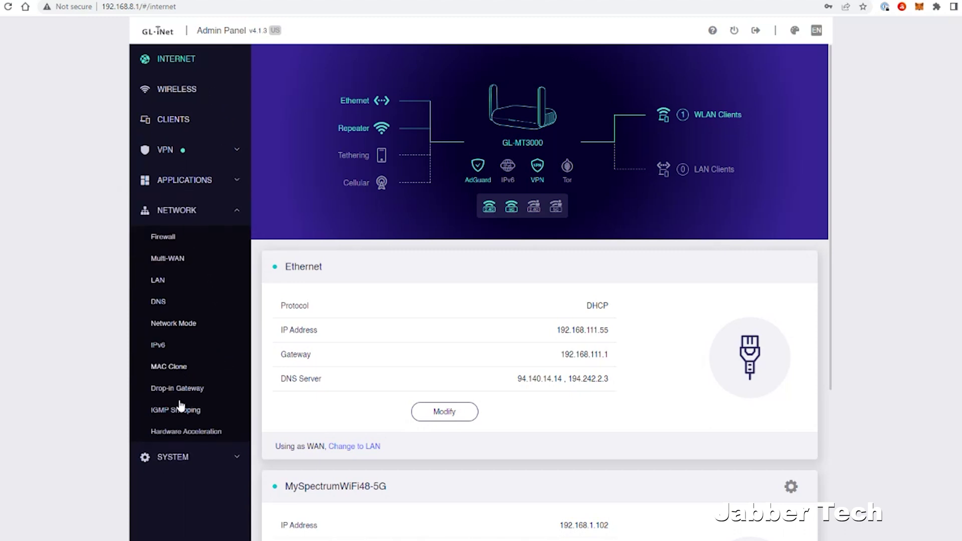
click(175, 261)
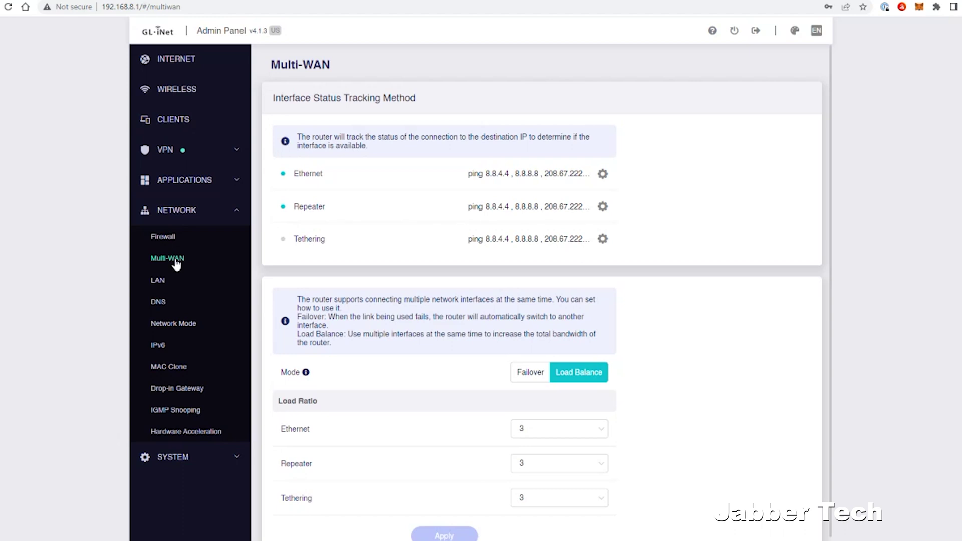
scroll(450, 310, down, 1)
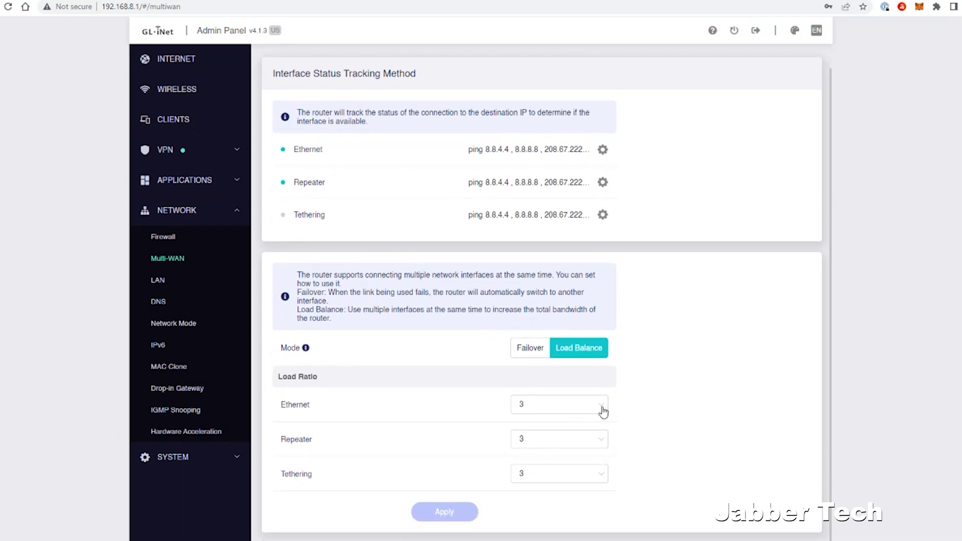
click(535, 349)
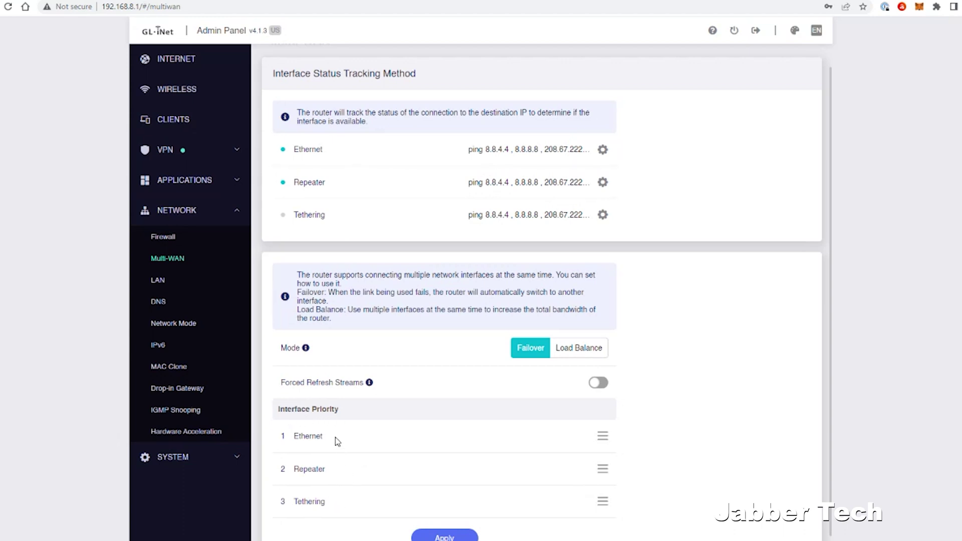
click(564, 352)
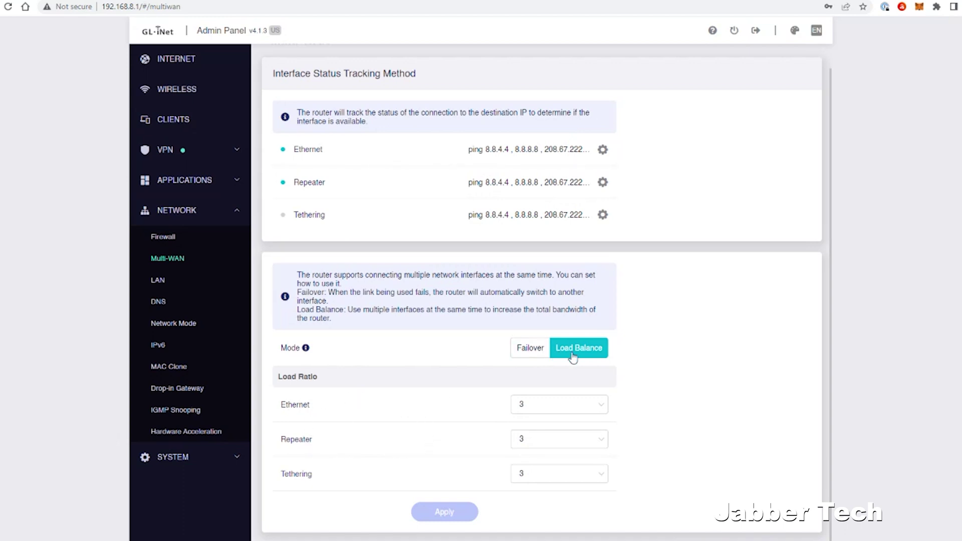
click(200, 73)
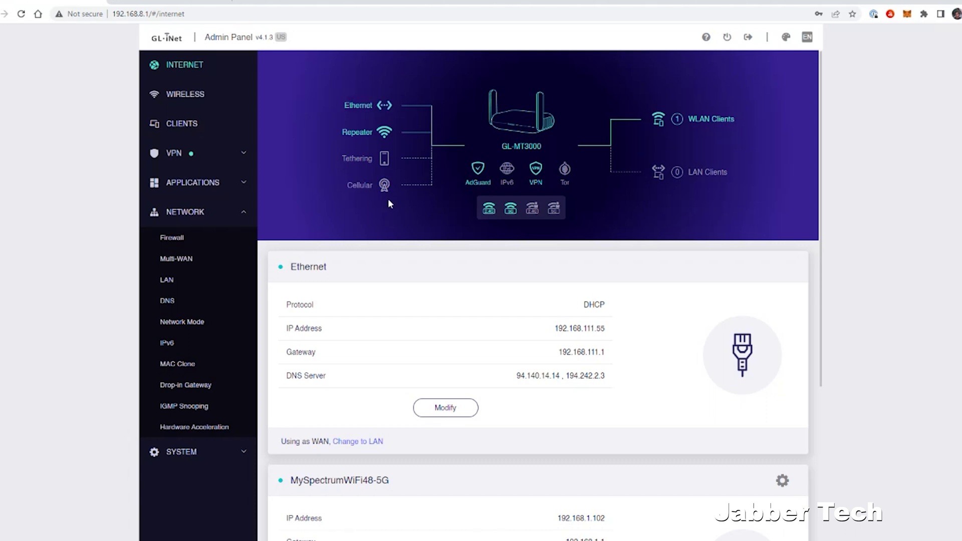
Switch off the WireGuard client on the VPN Dashboard and return to the Internet page
click(224, 155)
click(188, 179)
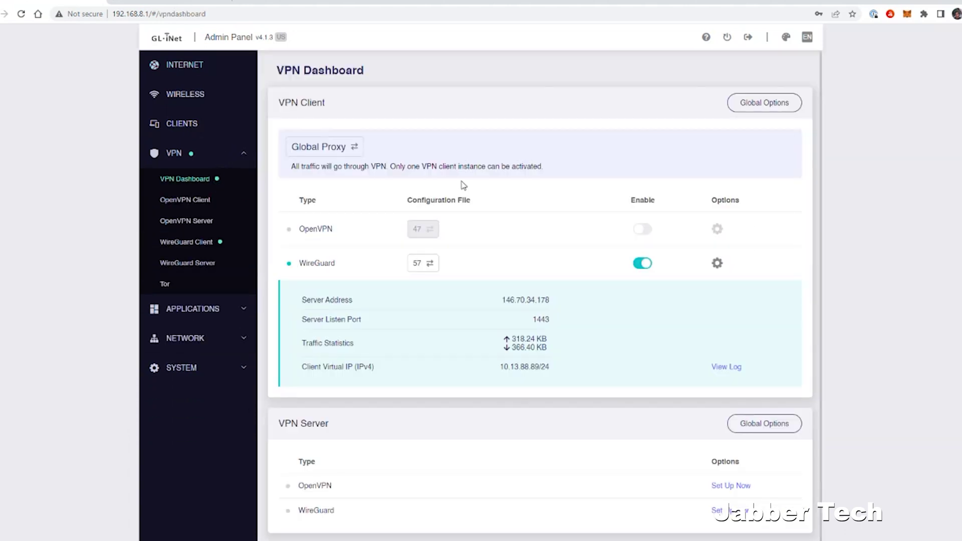
click(639, 264)
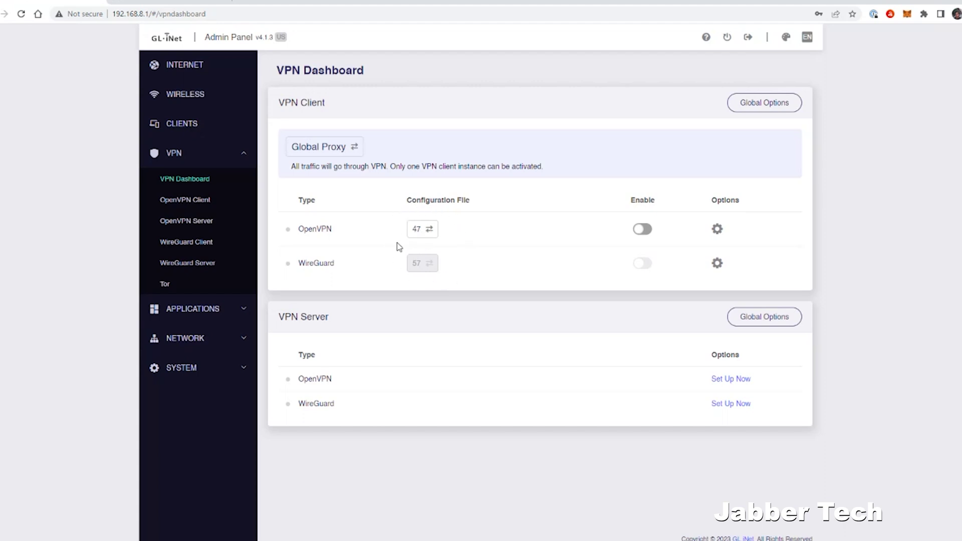
click(211, 66)
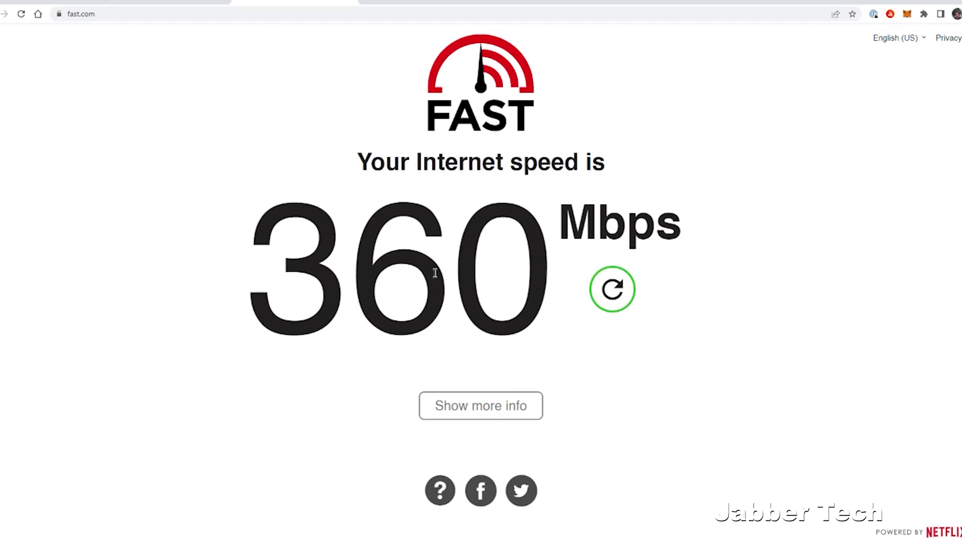
Reveal Fast.com's 78 Mbps upload and 25 ms latency, then return to the router's Multi-WAN page
click(491, 407)
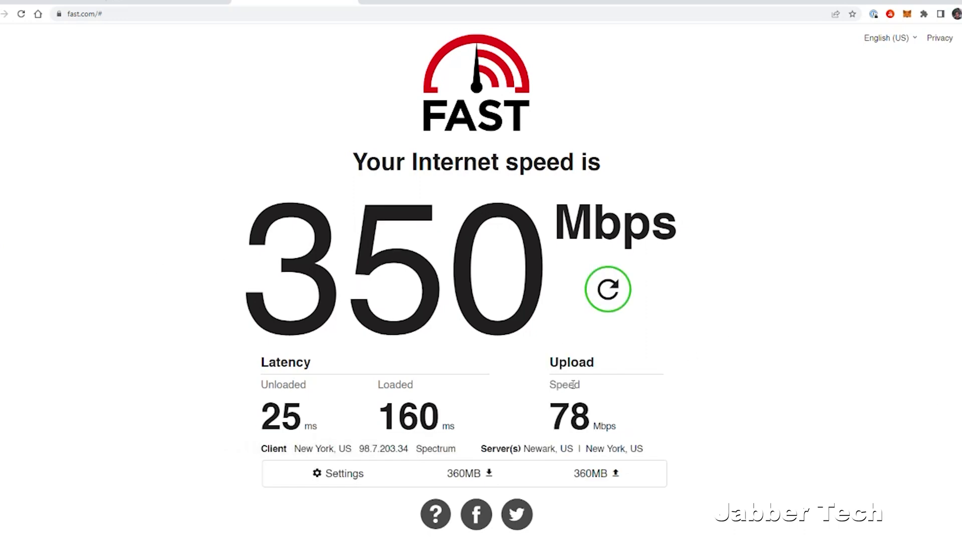
click(52, 2)
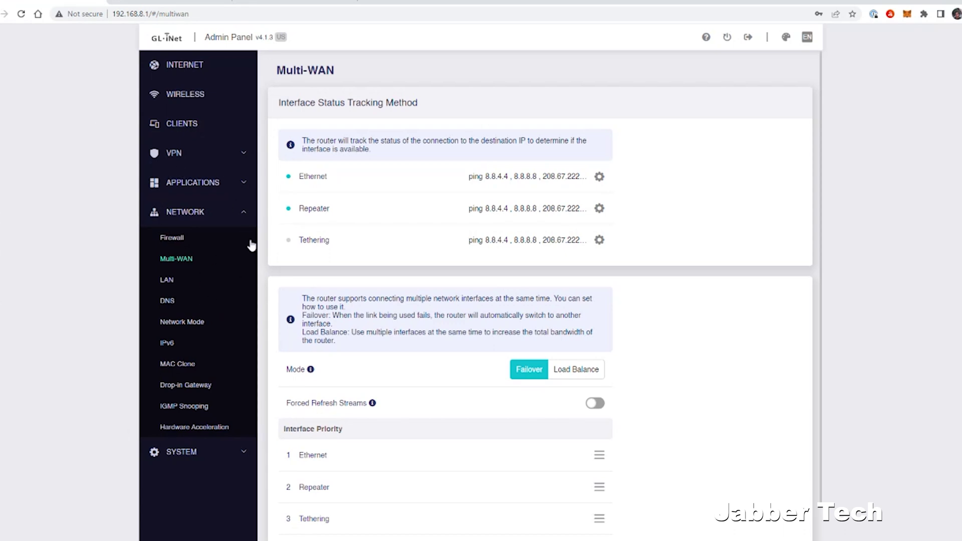
Scroll torguard.net to the plans showing Anonymous VPN Standard at $9.99 and Pro at $12.99
click(226, 160)
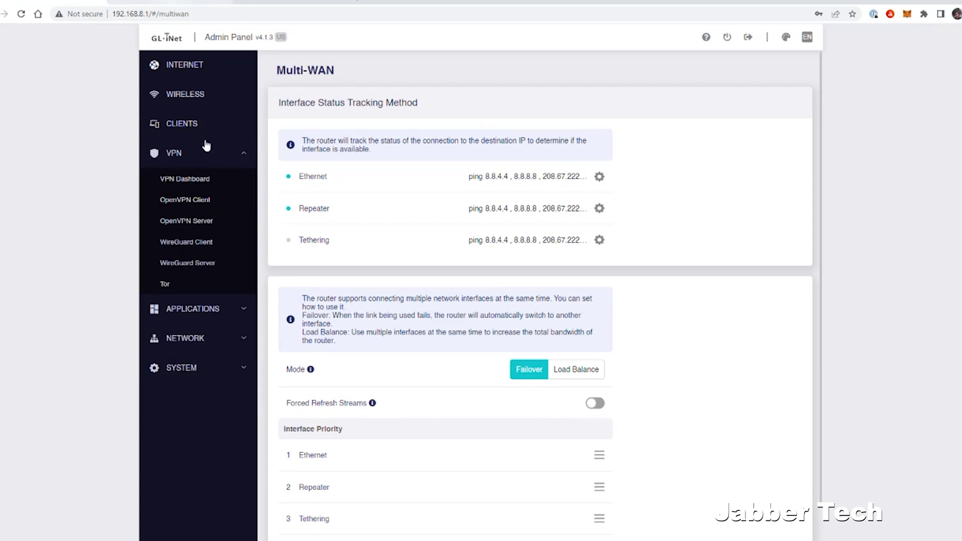
click(171, 2)
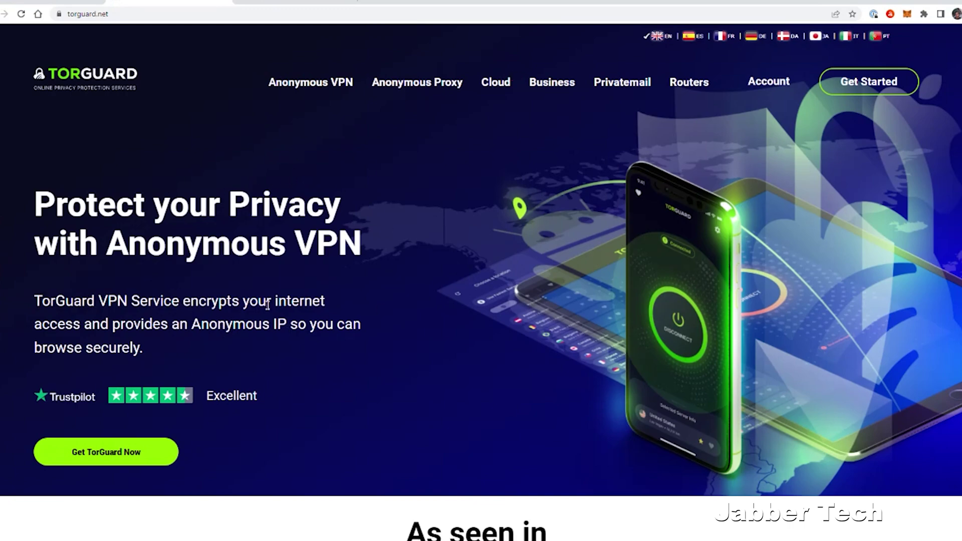
scroll(311, 304, down, 6)
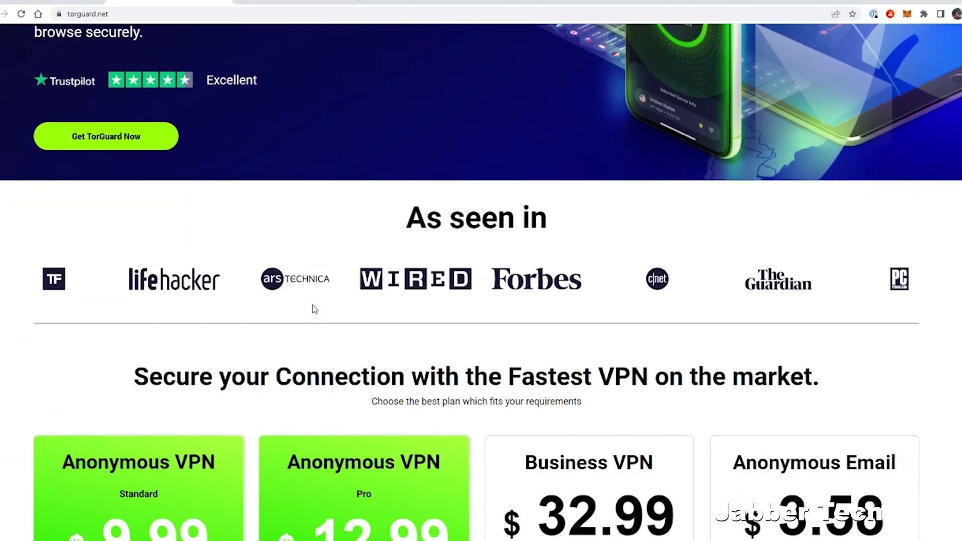
scroll(313, 308, down, 8)
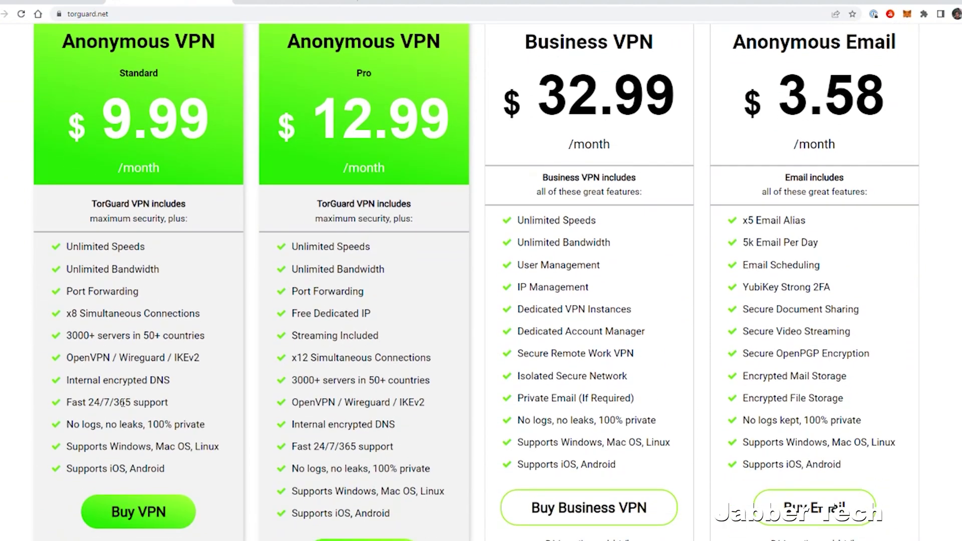
Add the Standard plan with a 50% promo code ($4.99), then log in to the TorGuard client area
click(164, 512)
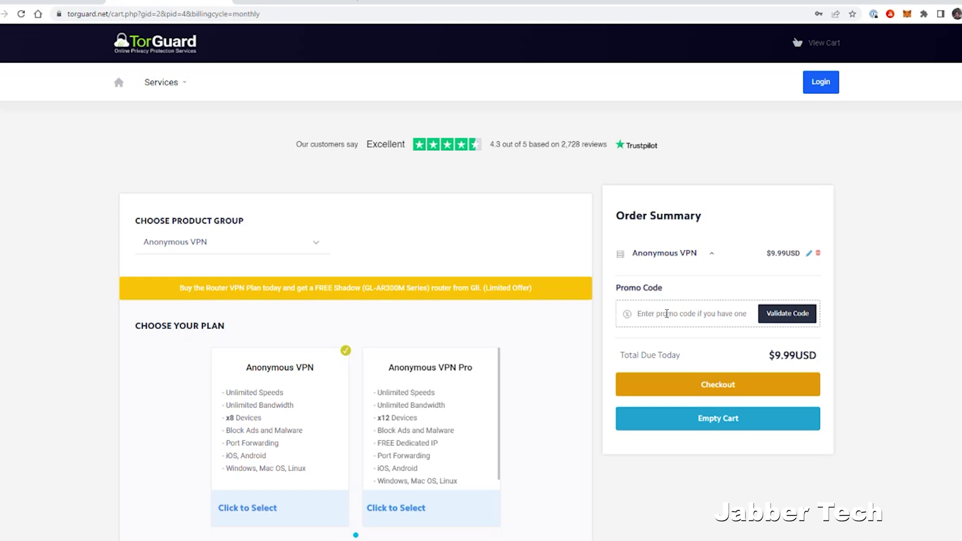
text(Jabbertech)
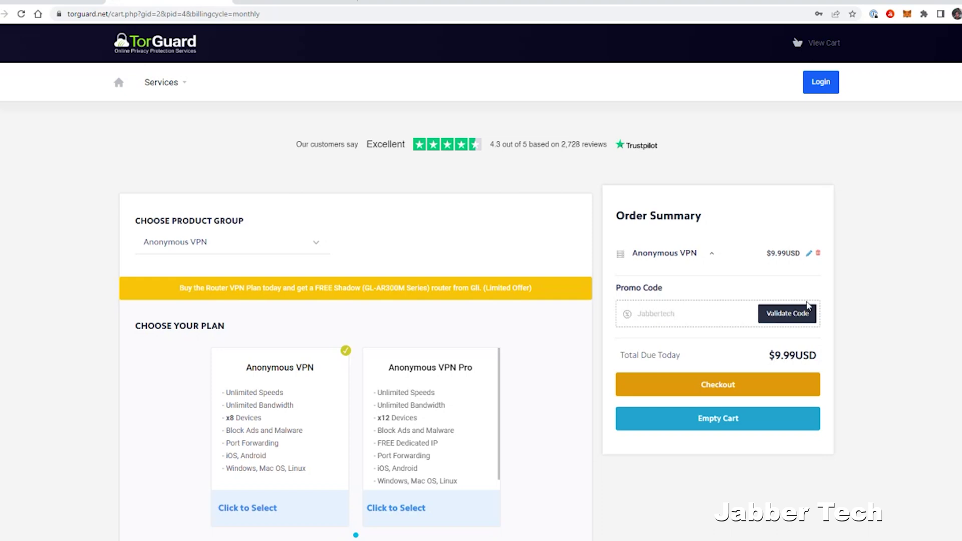
click(808, 307)
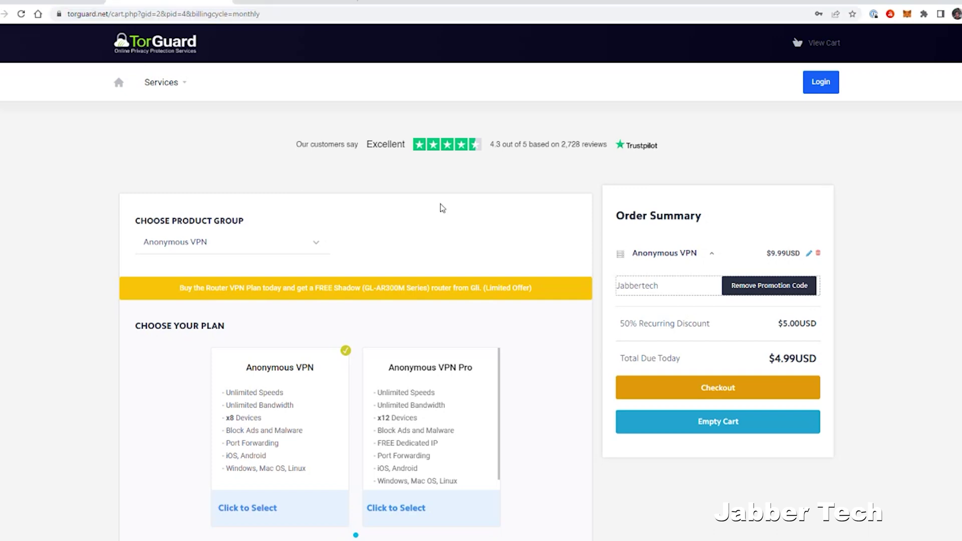
click(335, 7)
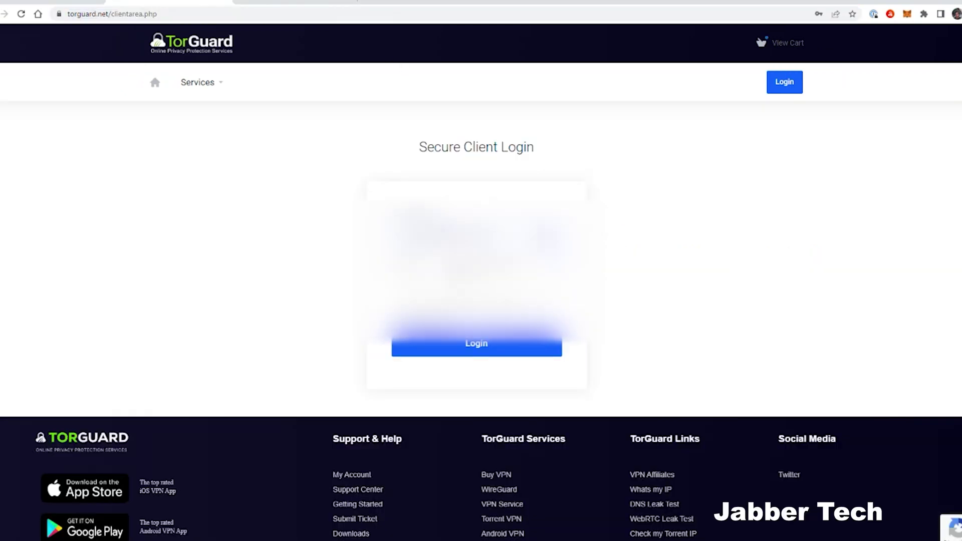
click(419, 342)
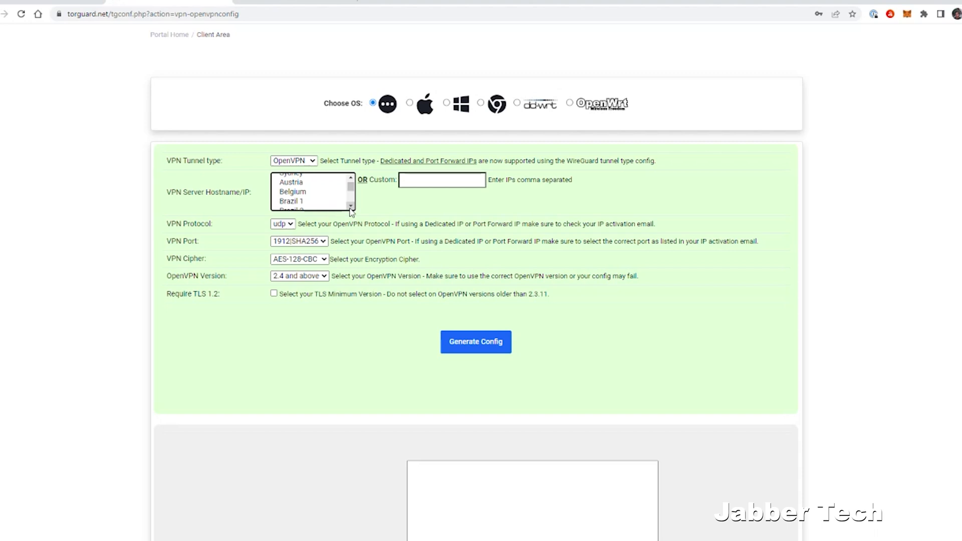
Keep OpenVPN as tunnel type, select USA - New Jersey, and download the 47 (1).ovpn config
click(310, 161)
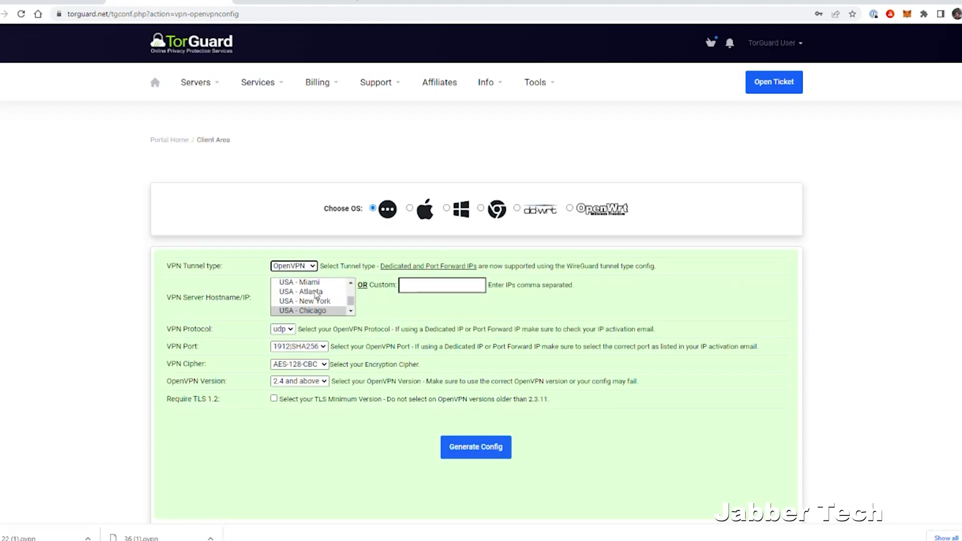
scroll(316, 296, up, 15)
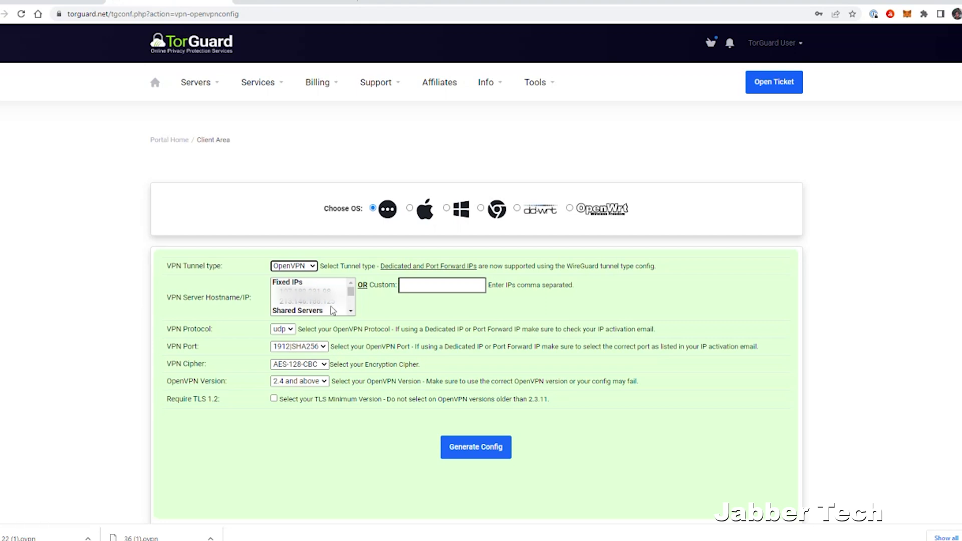
scroll(308, 303, down, 10)
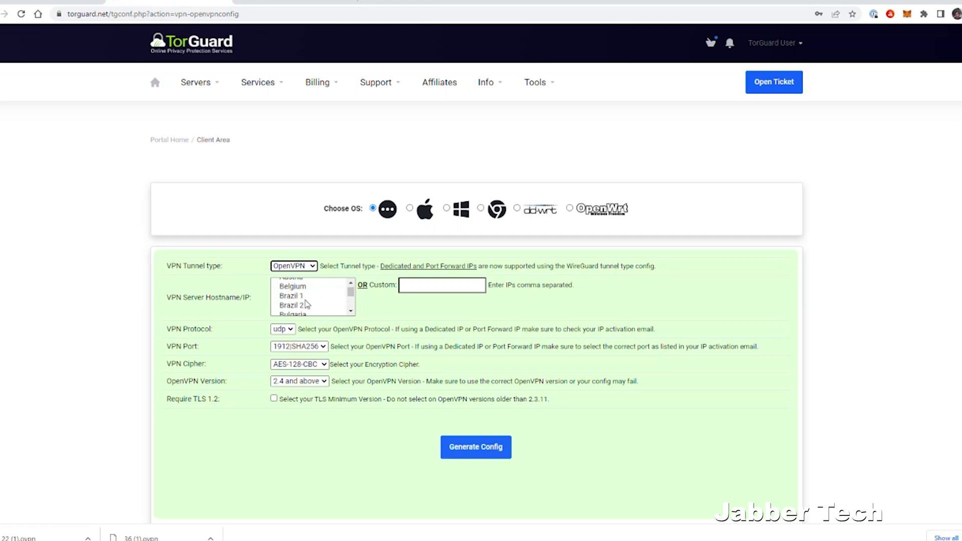
scroll(314, 310, down, 12)
scroll(319, 309, down, 2)
scroll(325, 303, up, 2)
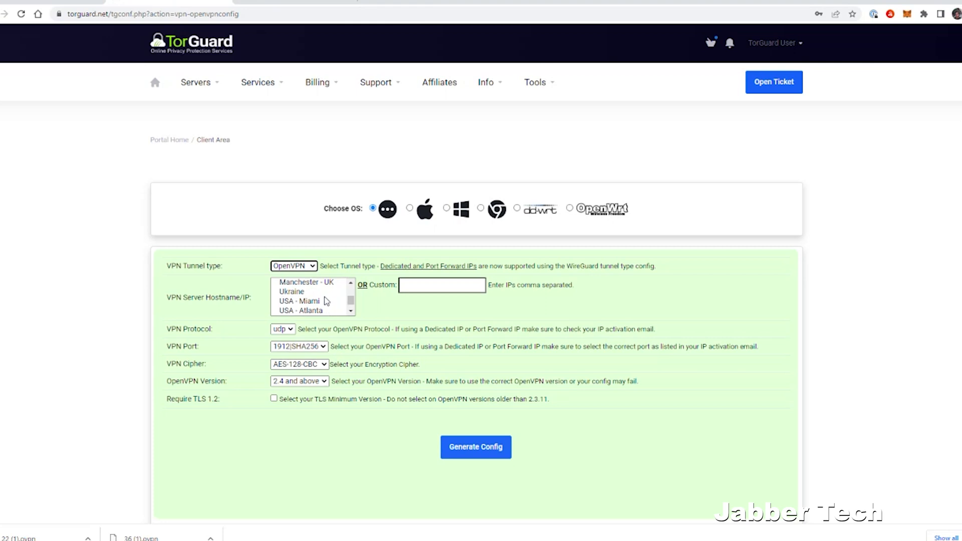
scroll(327, 300, down, 1)
click(350, 310)
click(351, 312)
click(338, 302)
click(472, 451)
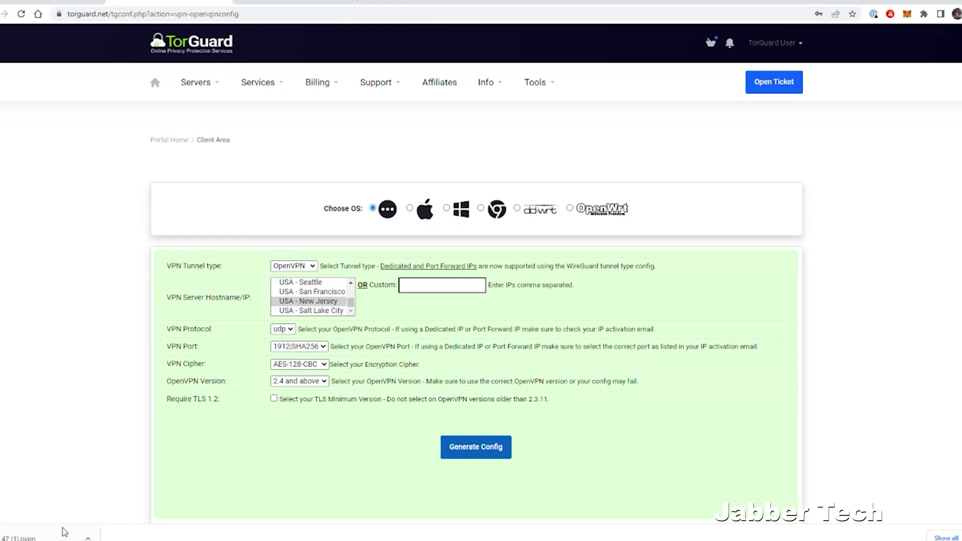
Set tunnel type to WireGuard, keep USA - Miami, paste the VPN username, and generate 4.conf
click(293, 266)
click(302, 286)
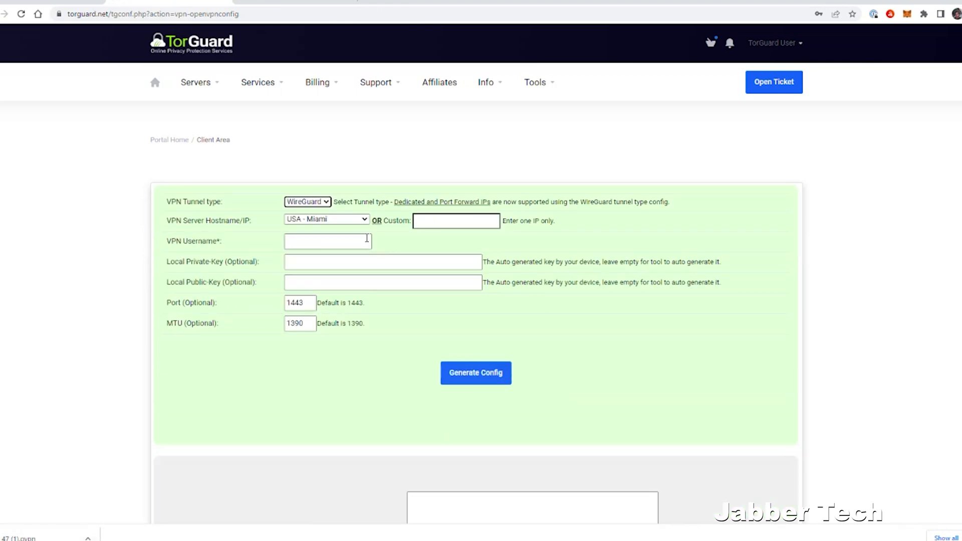
click(363, 219)
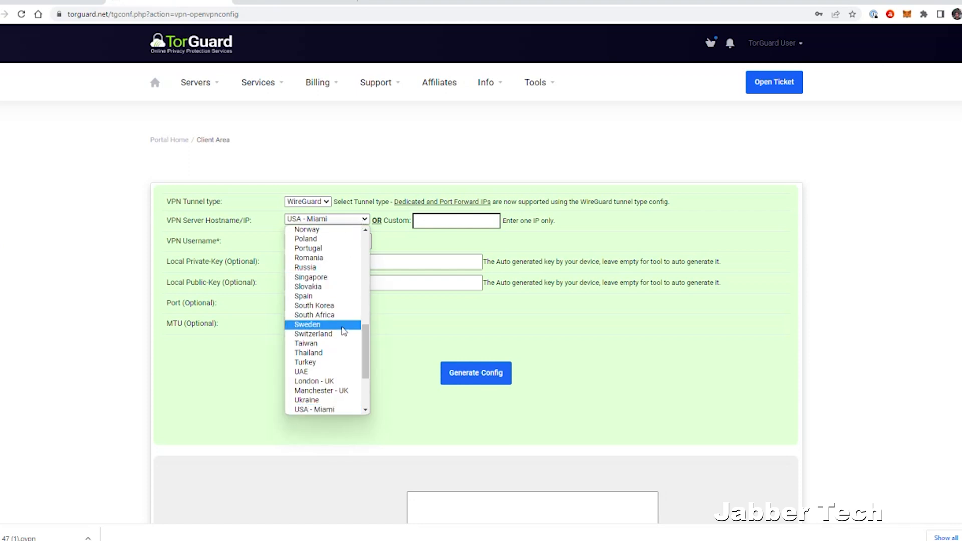
scroll(339, 301, up, 8)
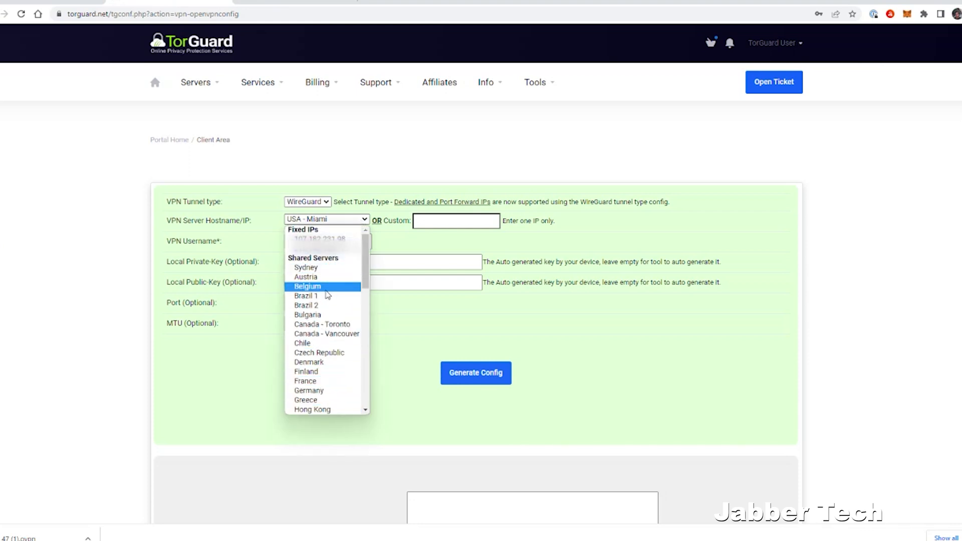
scroll(331, 300, down, 8)
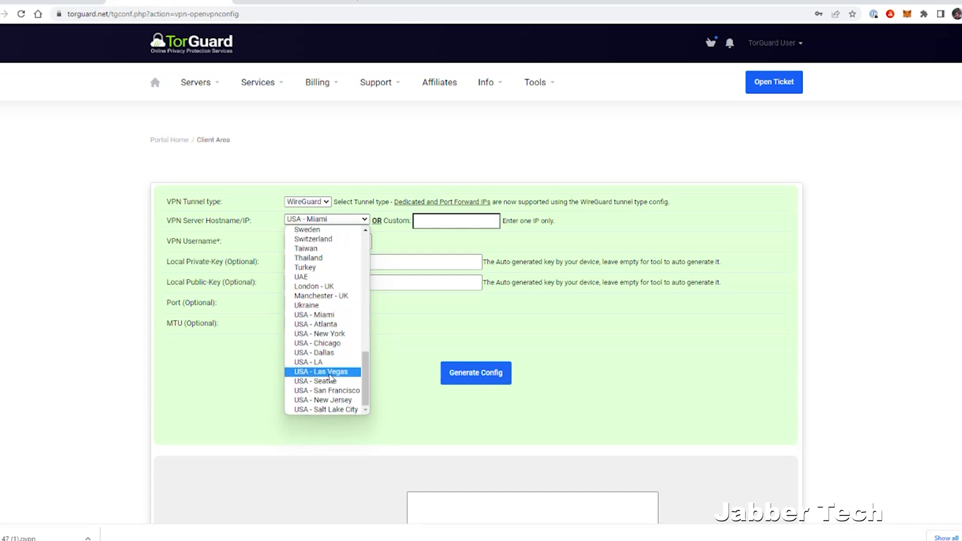
click(334, 314)
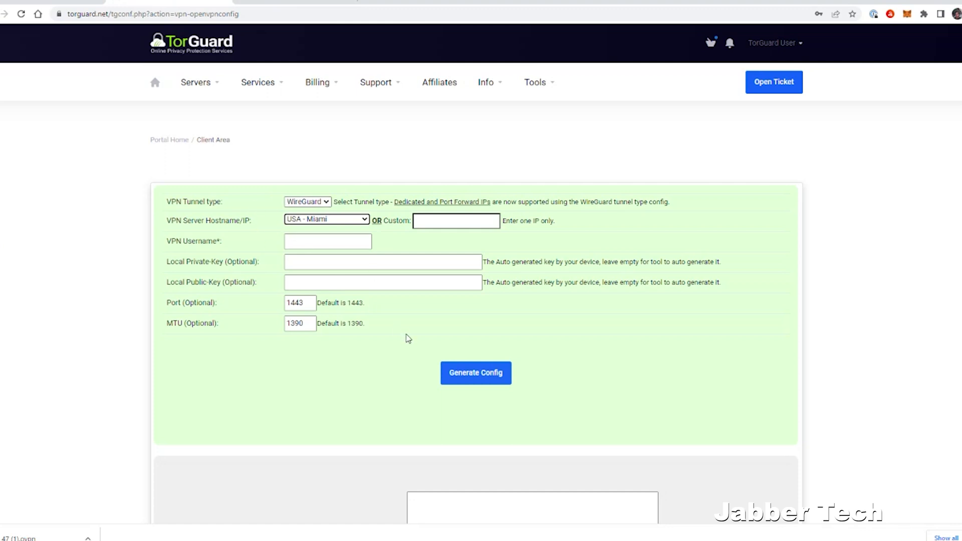
click(316, 241)
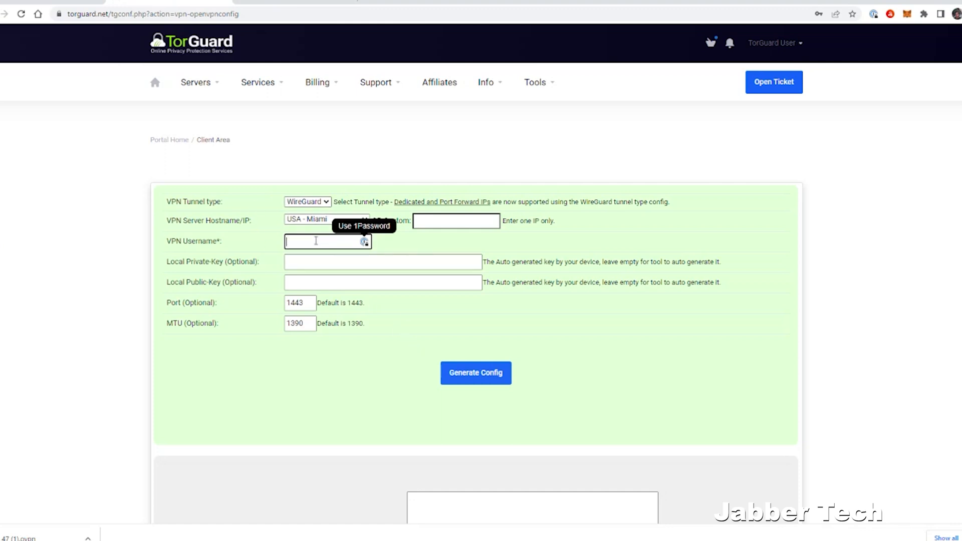
key(ctrl+v)
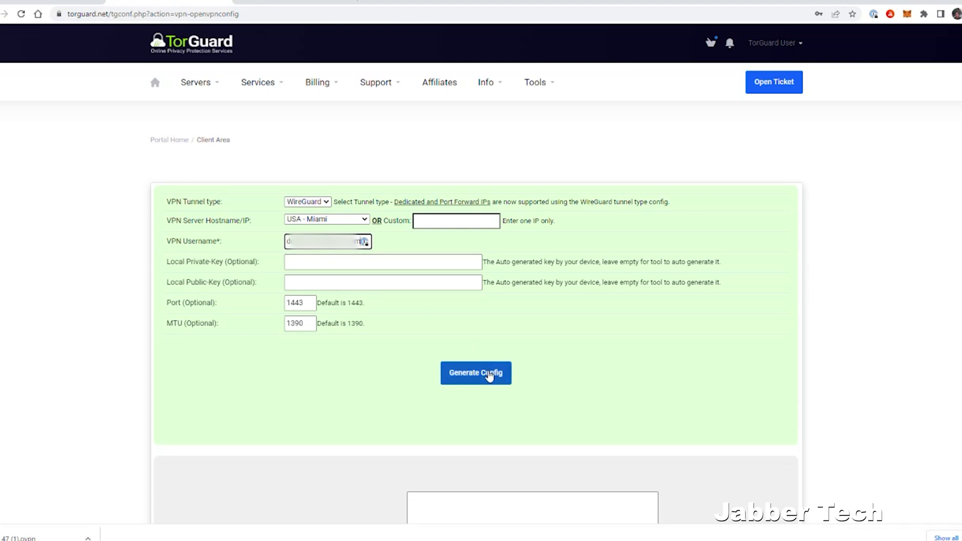
click(491, 375)
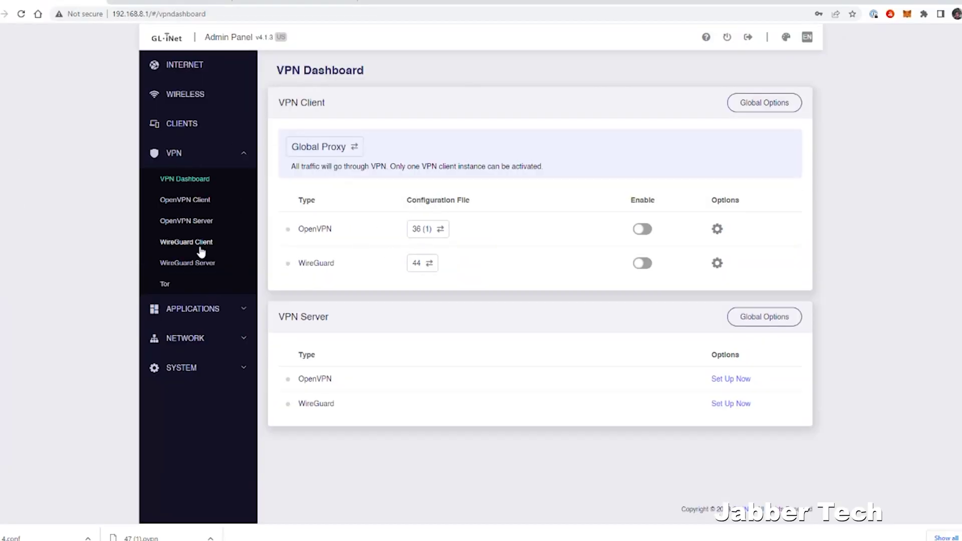
On the OpenVPN Client page, create a group named NJ and upload 47 (1).ovpn into it
click(203, 199)
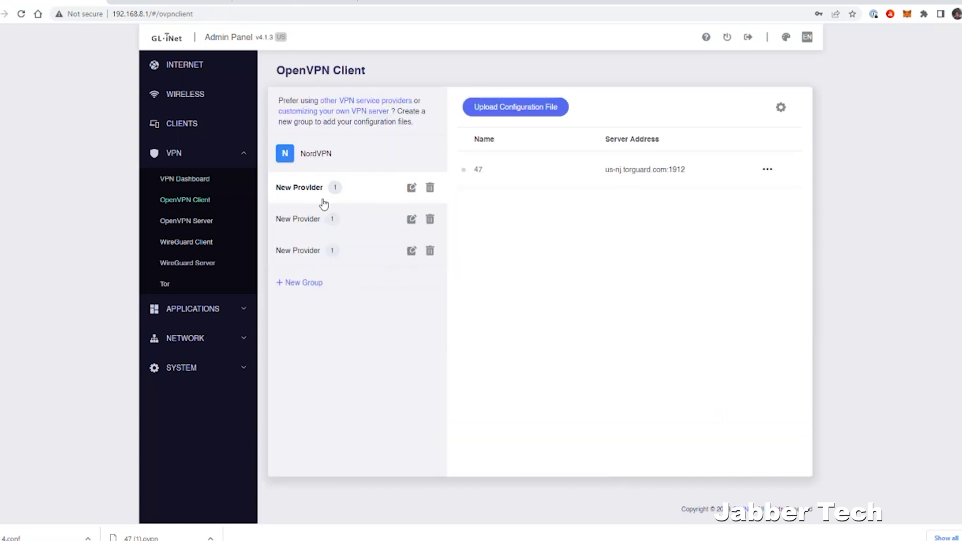
click(323, 160)
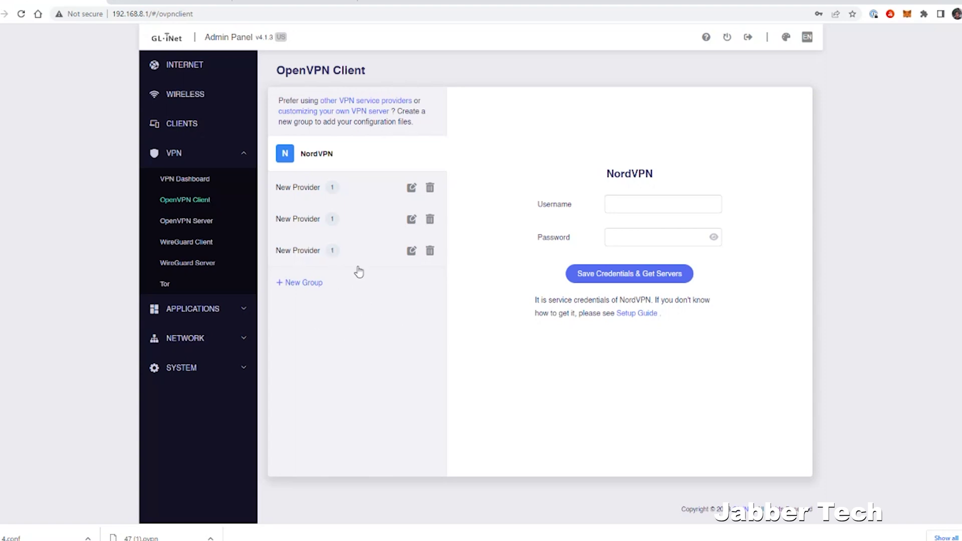
click(298, 283)
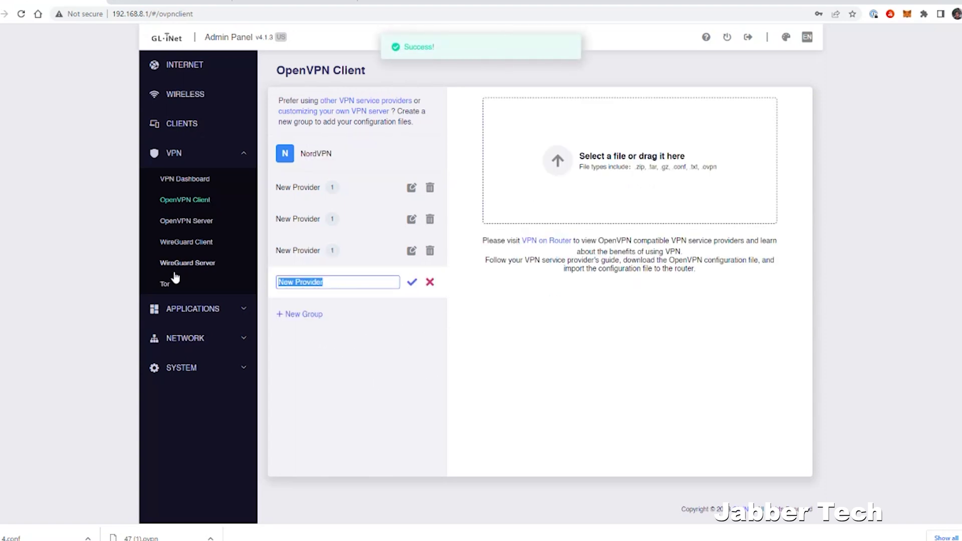
text(NJ)
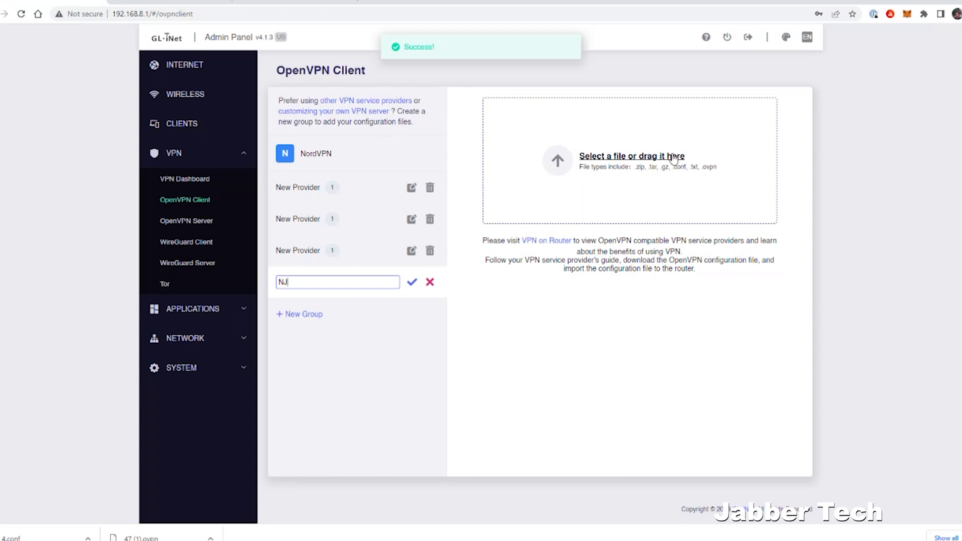
click(656, 163)
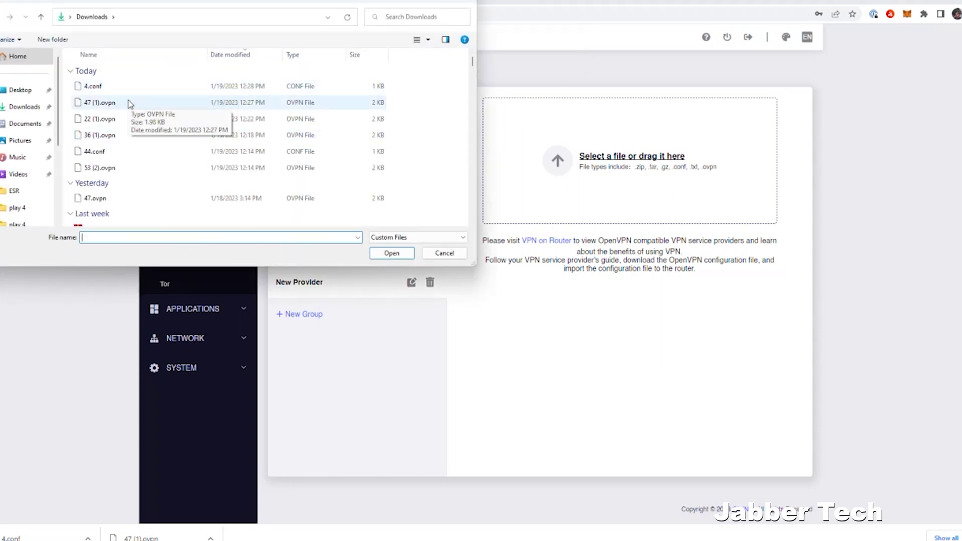
click(129, 104)
click(394, 255)
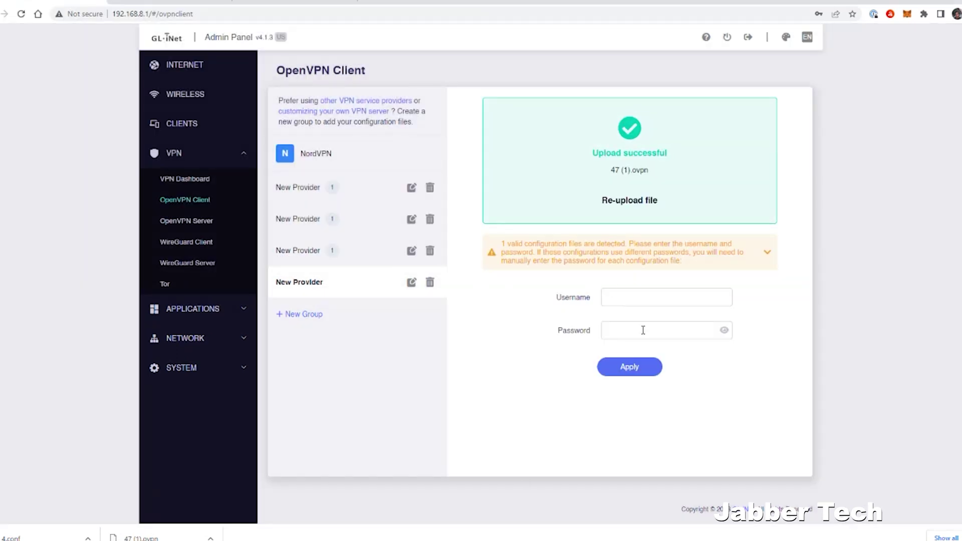
click(643, 298)
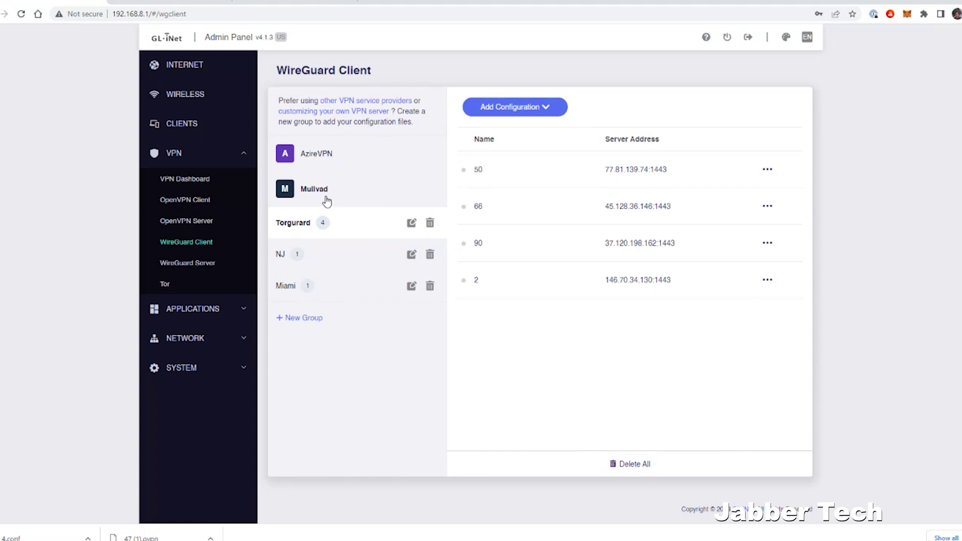
On the WireGuard Client page, create a group named Mi, upload 4.conf, and apply it
click(349, 160)
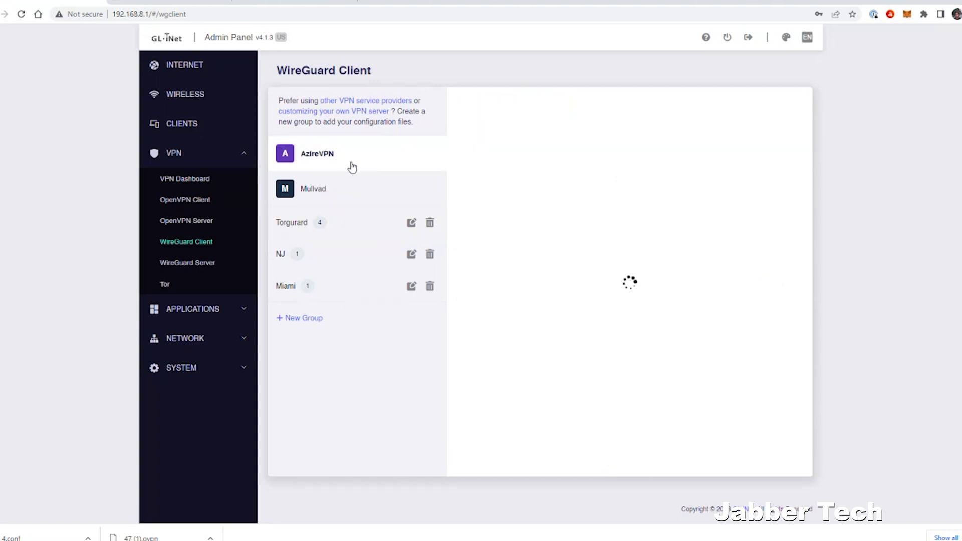
click(361, 196)
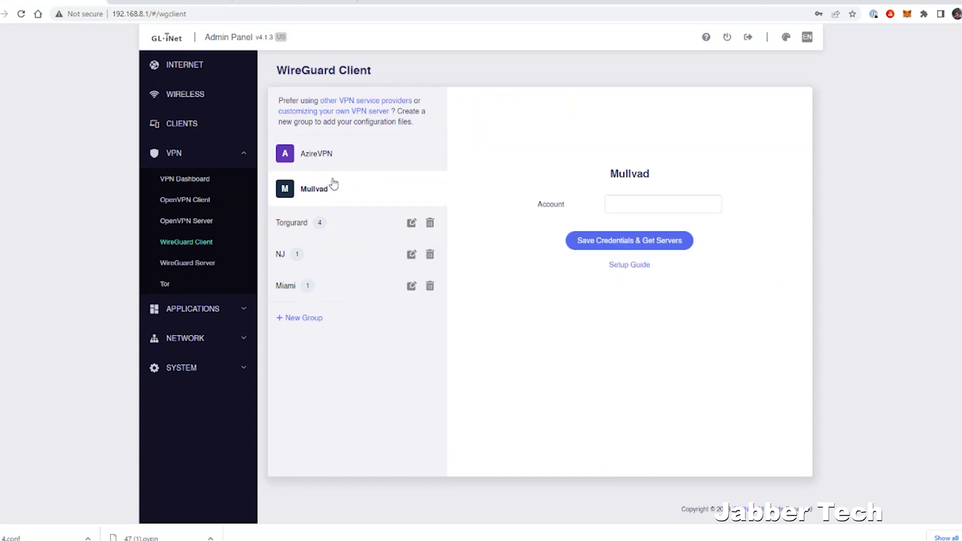
click(311, 318)
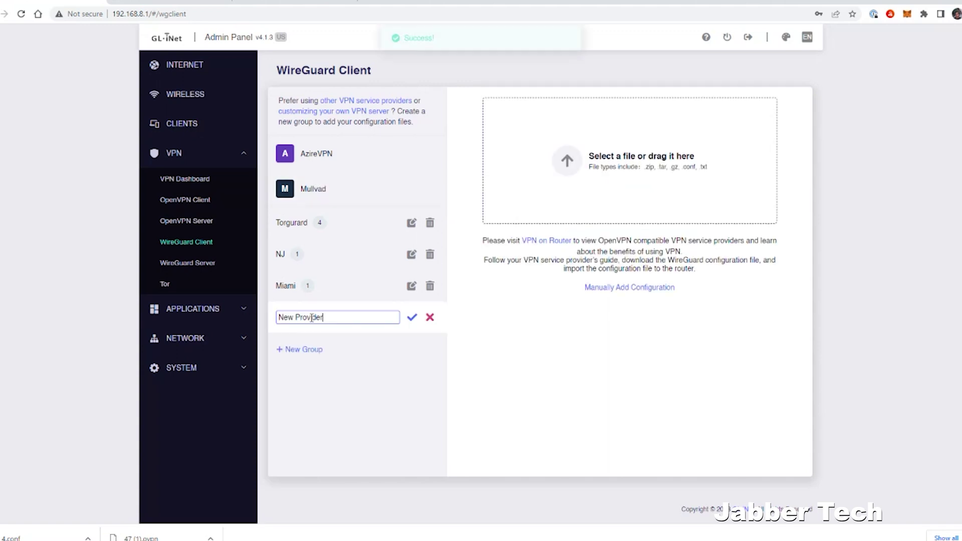
key(ctrl+a)
text(Mi)
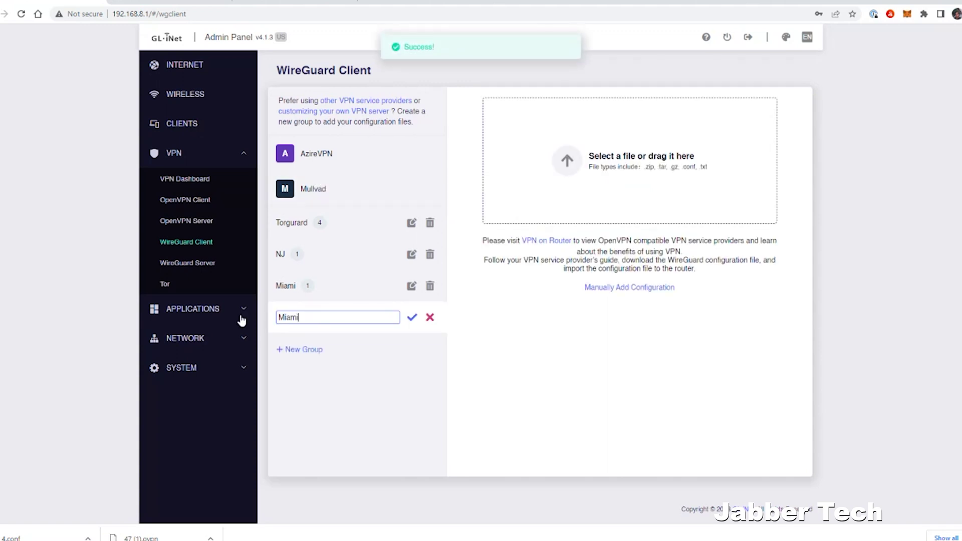
click(655, 173)
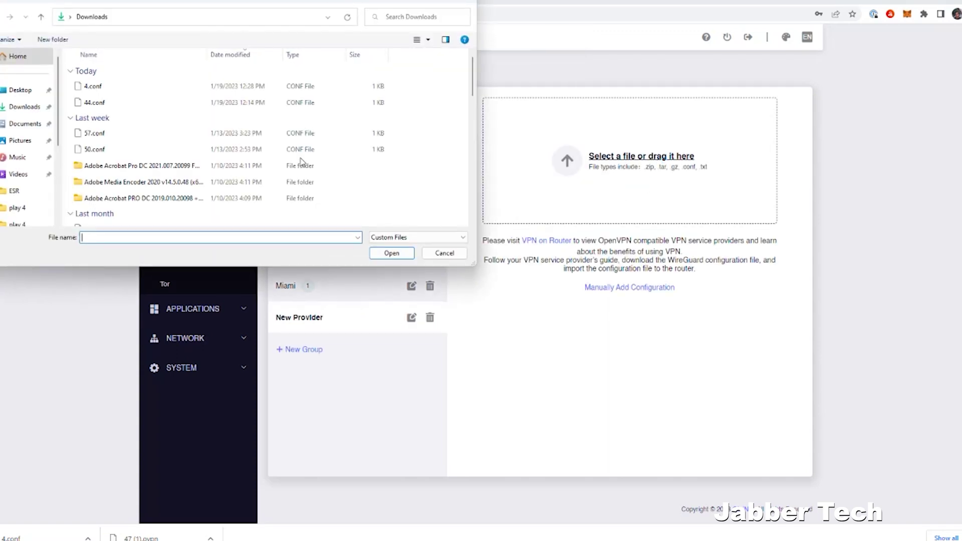
click(94, 86)
click(389, 254)
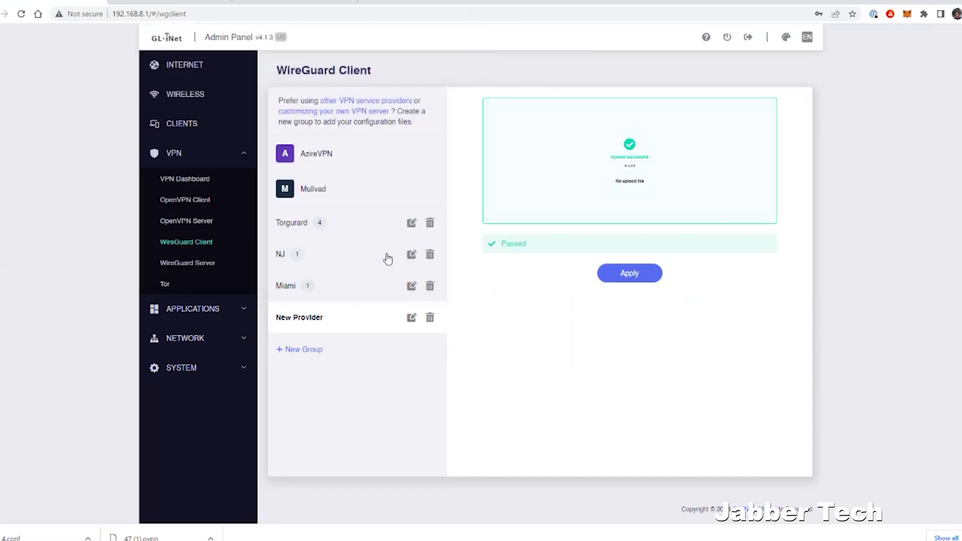
click(619, 283)
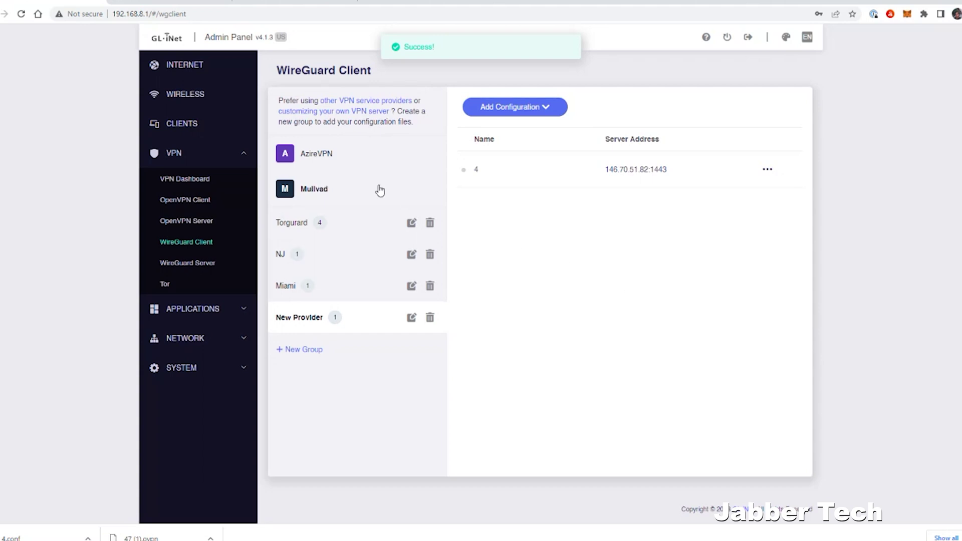
click(212, 184)
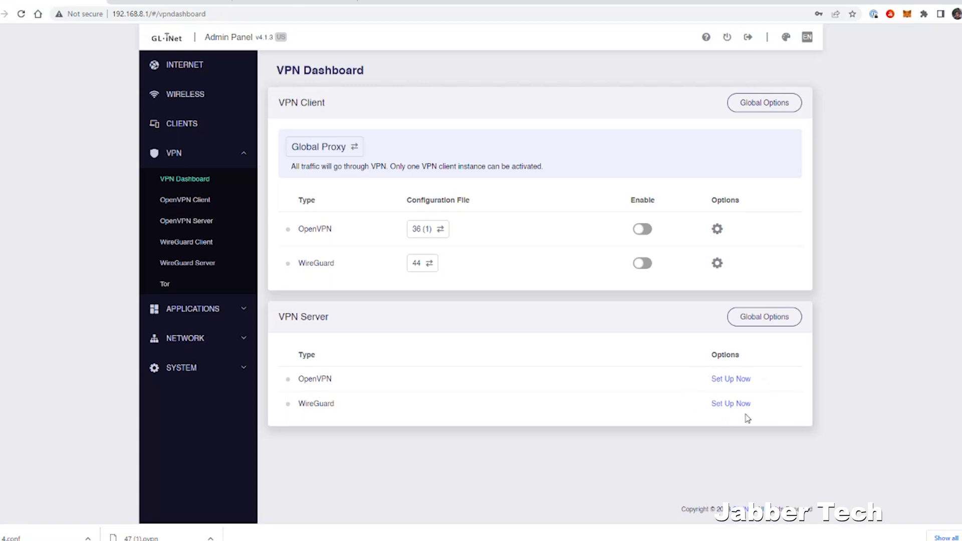
Generate the OpenVPN server configuration with tunnel address 10.8.0.0 and return to the VPN Dashboard
click(728, 379)
click(459, 264)
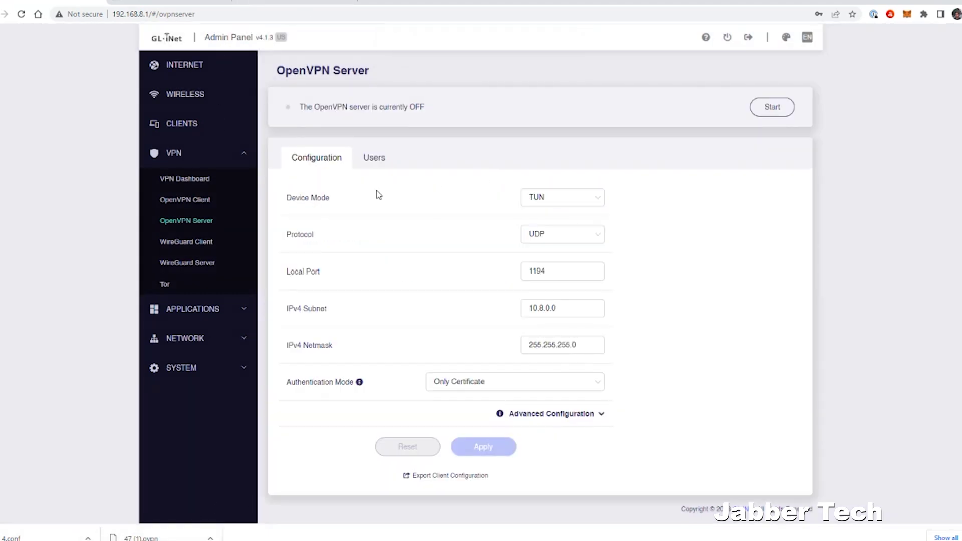
key(alt+Left)
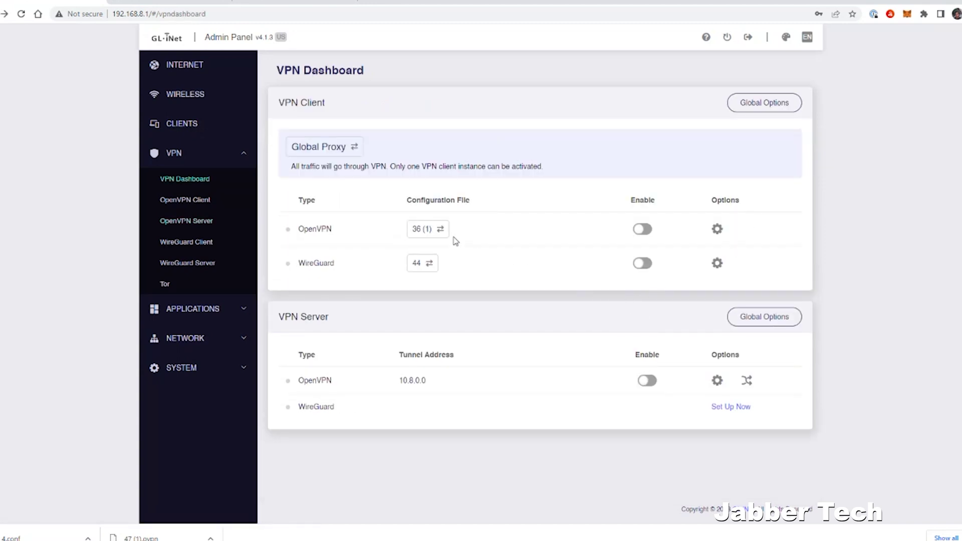
Switch the OpenVPN client to the 47 (1) configuration, connecting to us-nj.torguard.com
click(439, 229)
scroll(441, 230, down, 2)
click(381, 372)
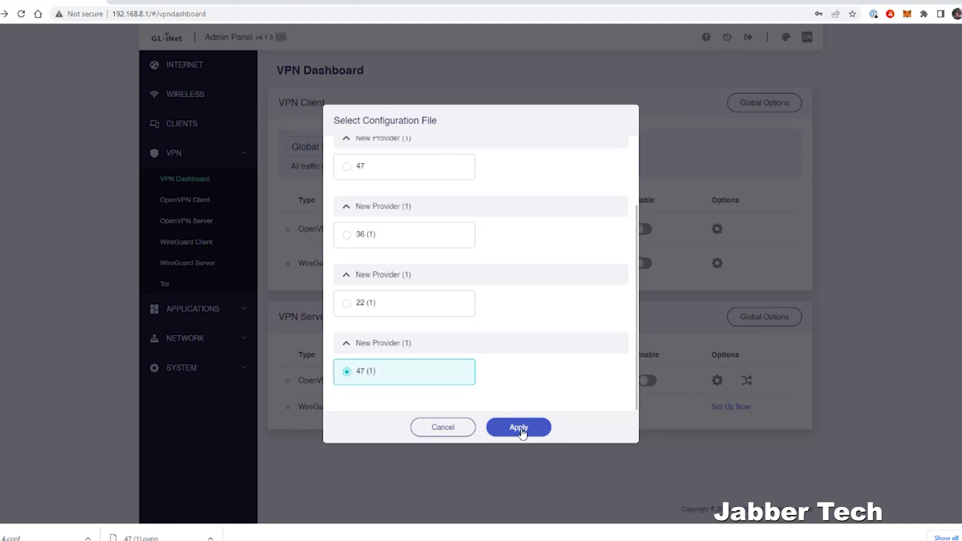
click(519, 427)
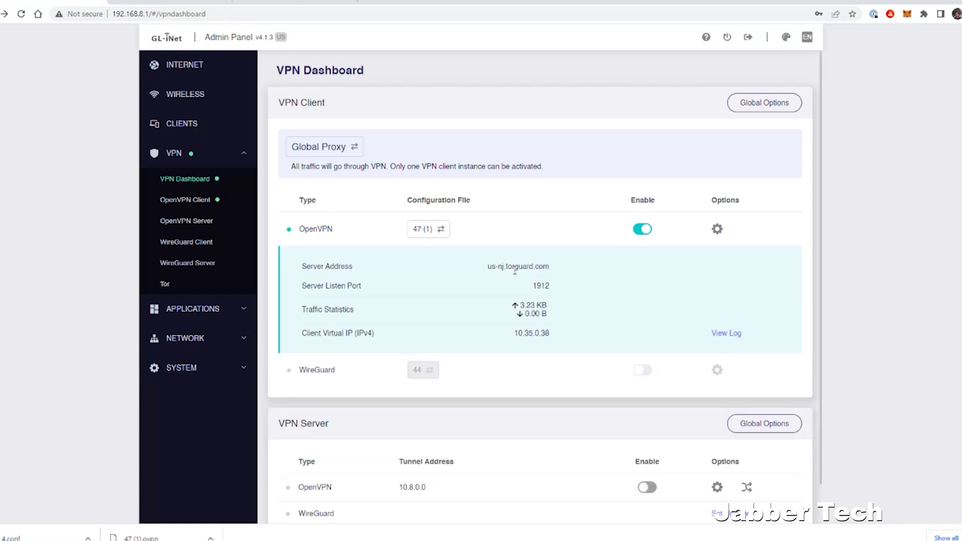
drag(487, 266, 559, 266)
click(537, 218)
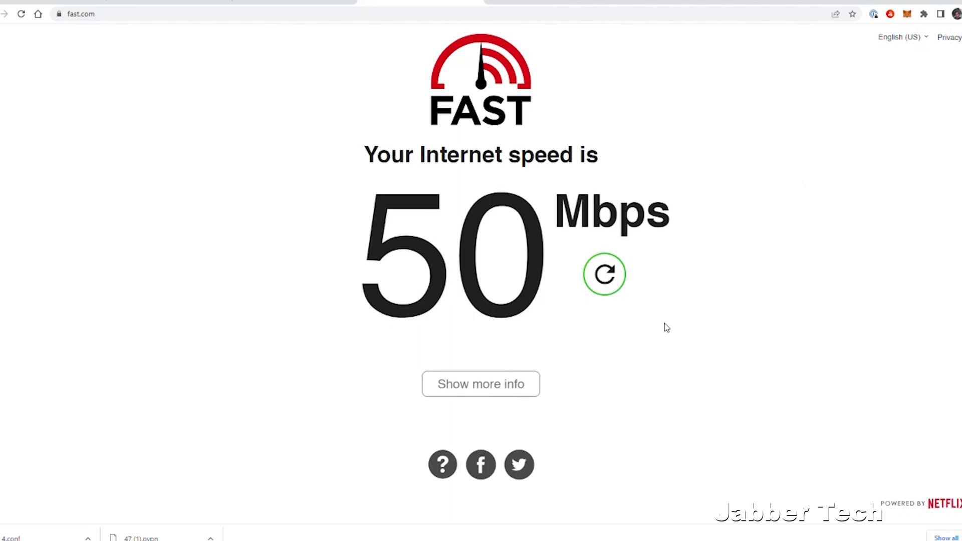
Rerun the FAST.com test with full details: 49 Mbps download, 19 ms unloaded latency
click(503, 384)
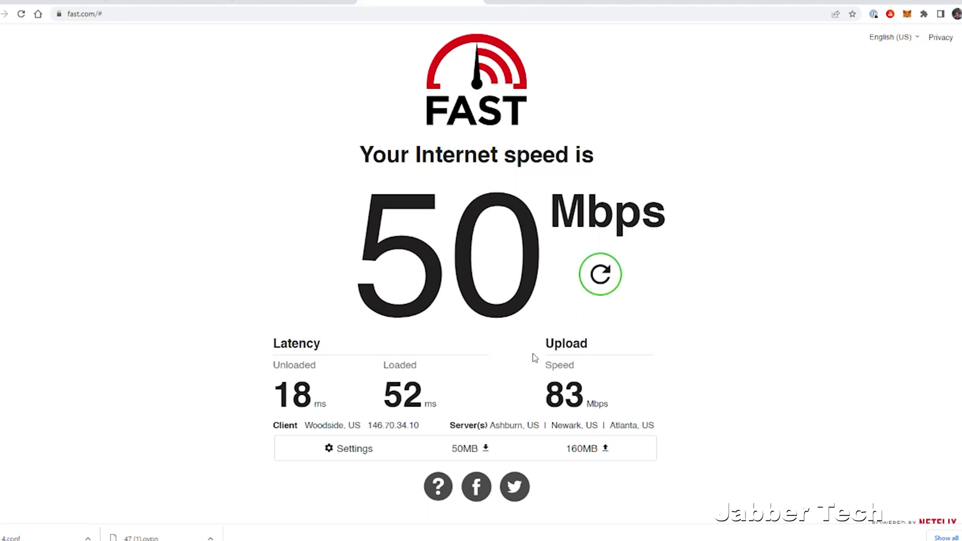
key(F5)
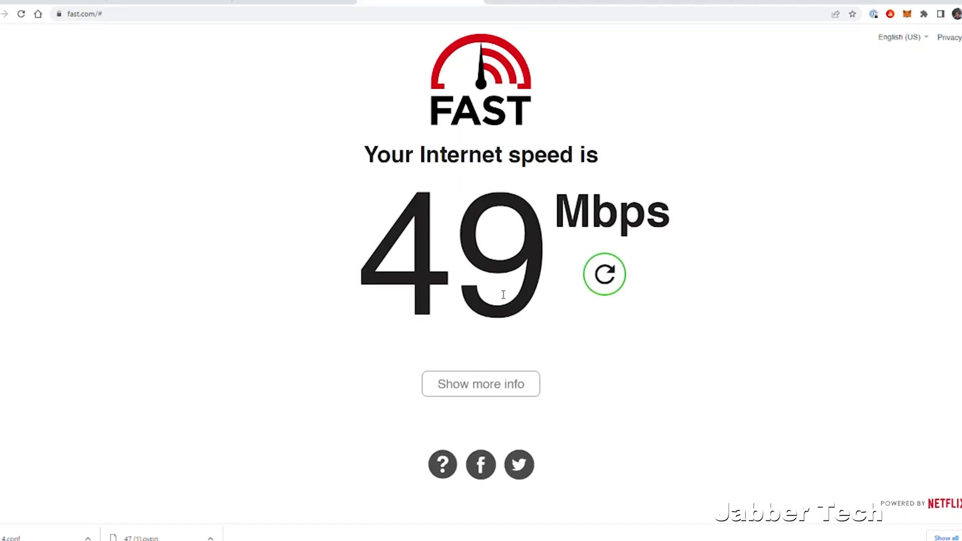
click(528, 374)
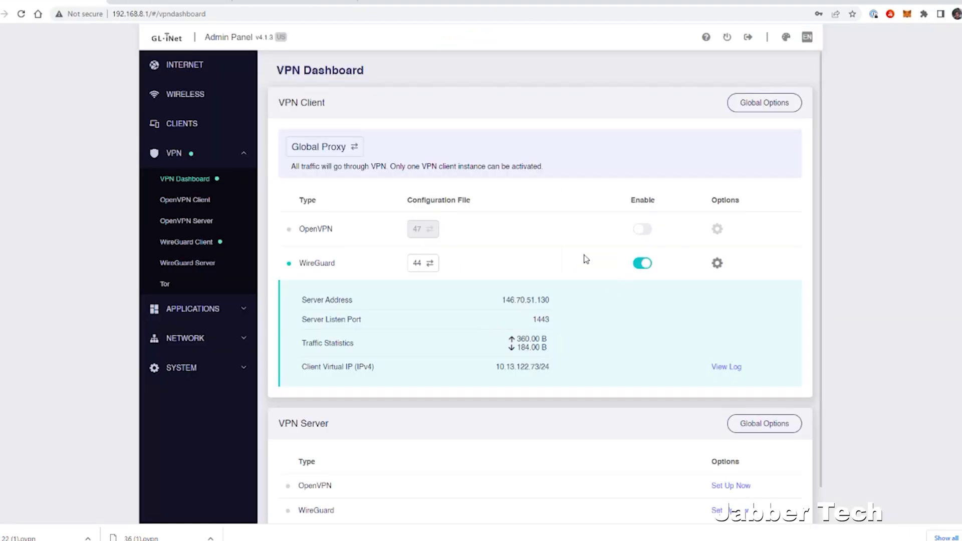
Open a new browser tab for a FAST.com speed test over WireGuard
click(376, 3)
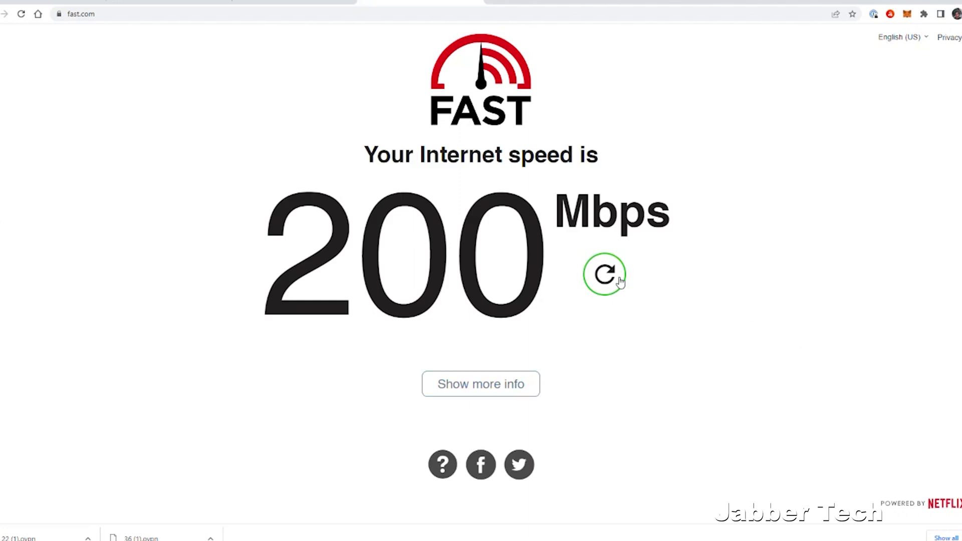
Show FAST.com details (200 Mbps down, 68 Mbps up, 48 ms latency) and rerun the test
click(530, 395)
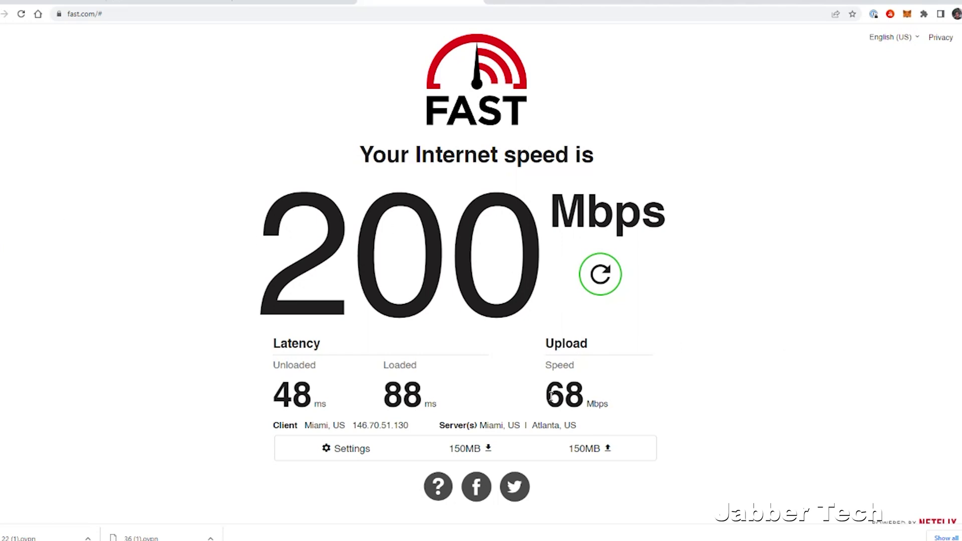
click(600, 281)
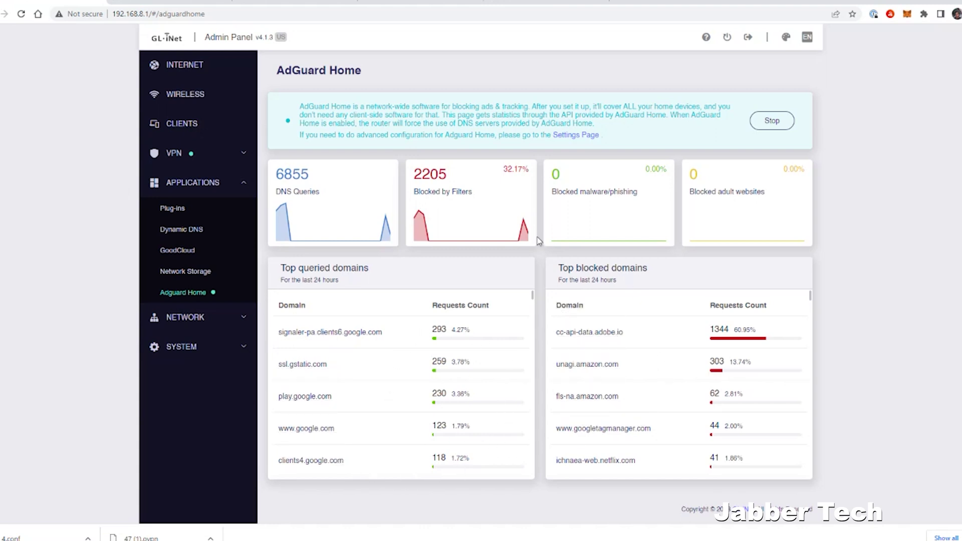
Review AdGuard Home's 2208 filter-blocked queries, then switch to the Speedtest page
mouse_move(504, 237)
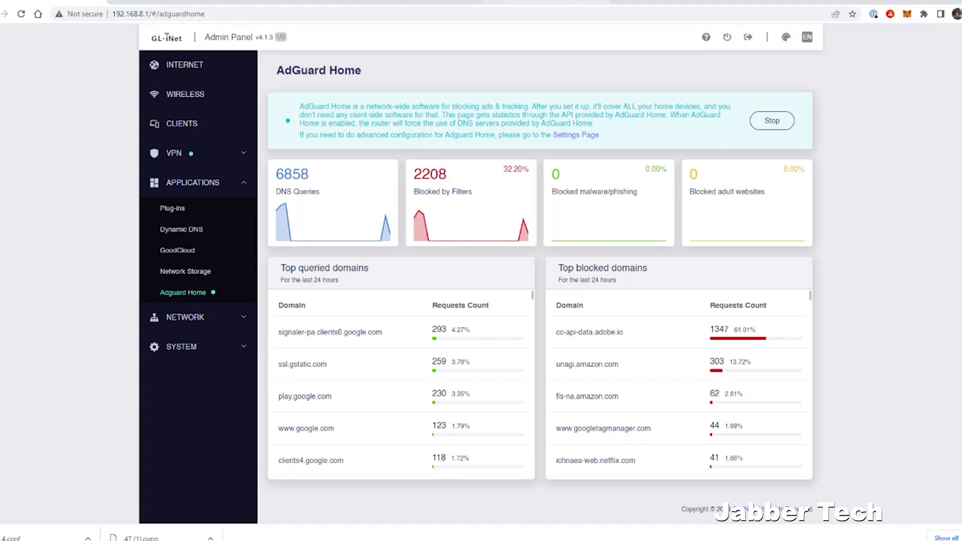
click(546, 2)
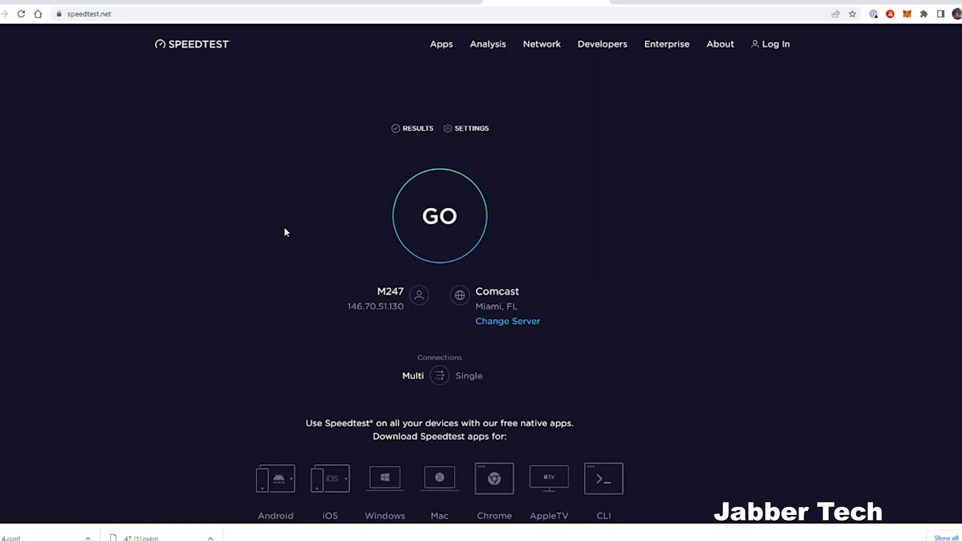
Start a Speedtest.net test over the VPN against the Comcast Miami server
click(442, 233)
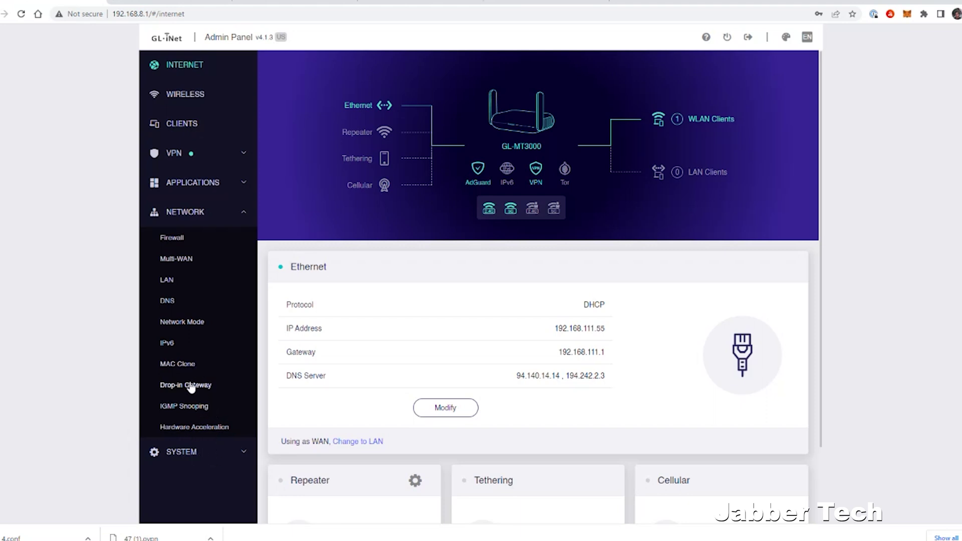
Set the Toggle Button Function to 'WireGuard Client (On/Off)' and view the System Overview
click(171, 456)
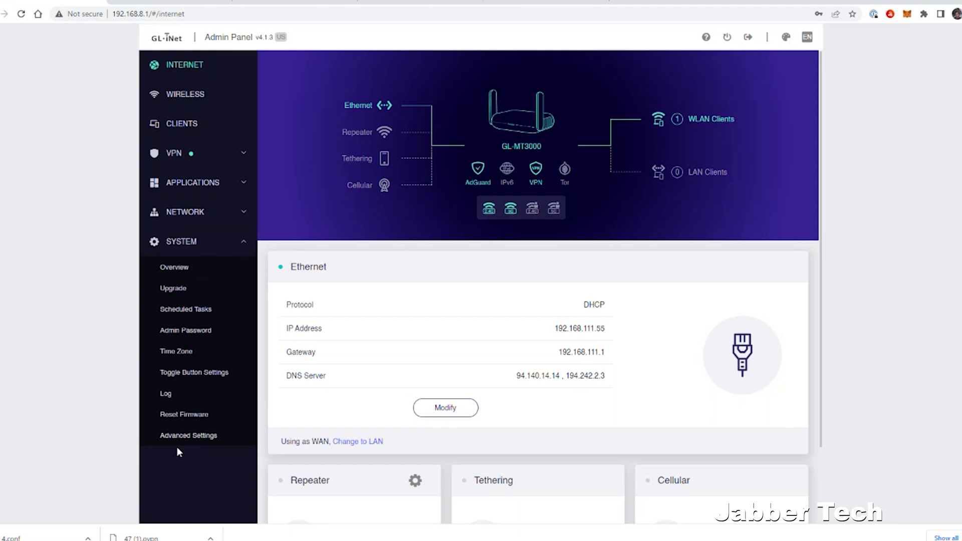
click(214, 377)
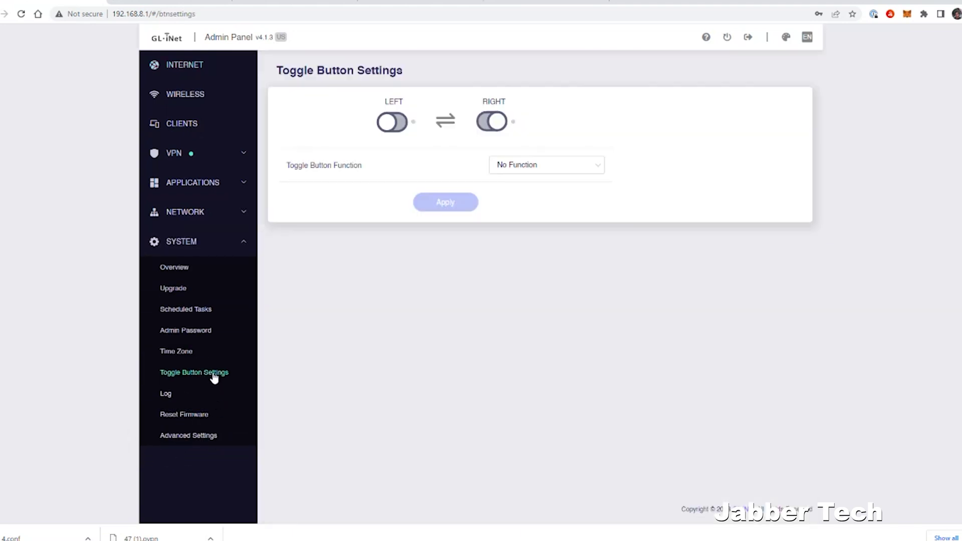
click(521, 170)
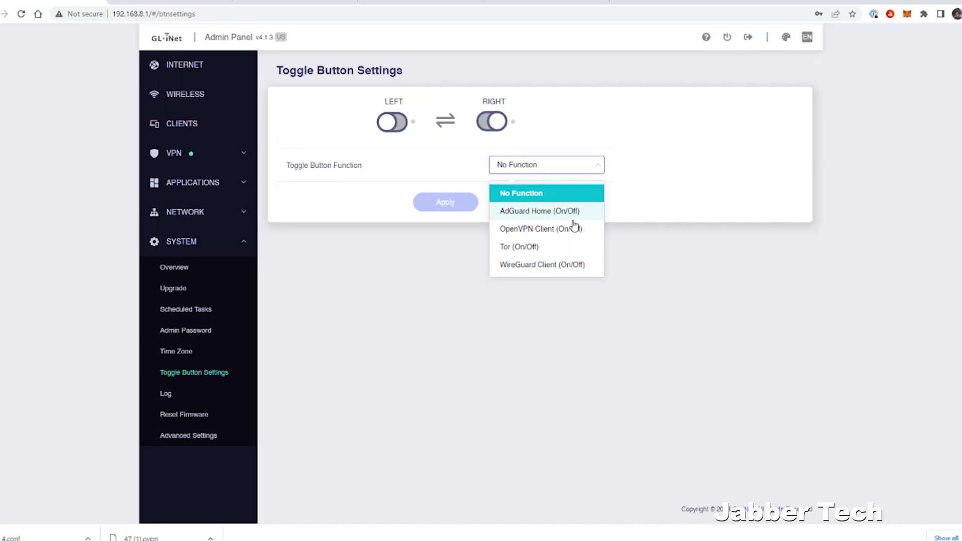
click(573, 265)
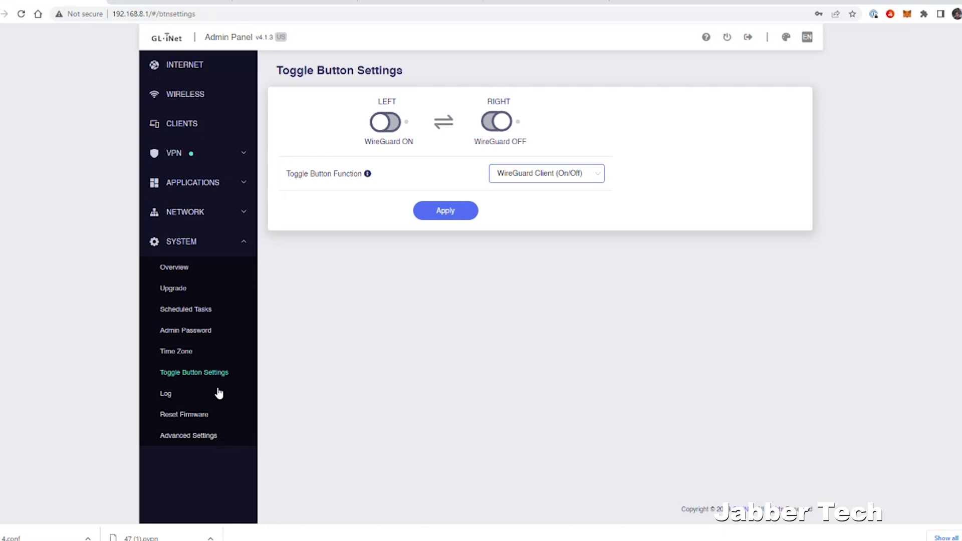
click(186, 269)
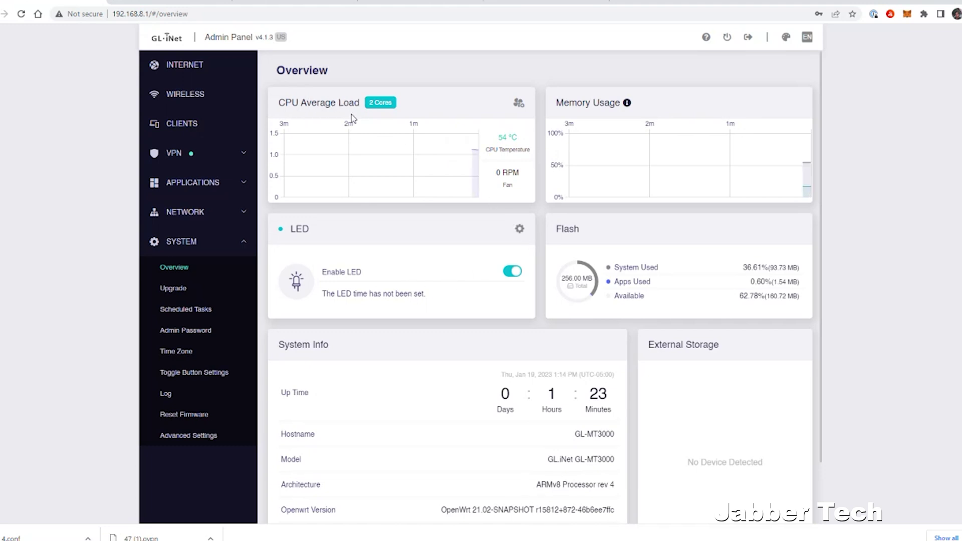
click(518, 103)
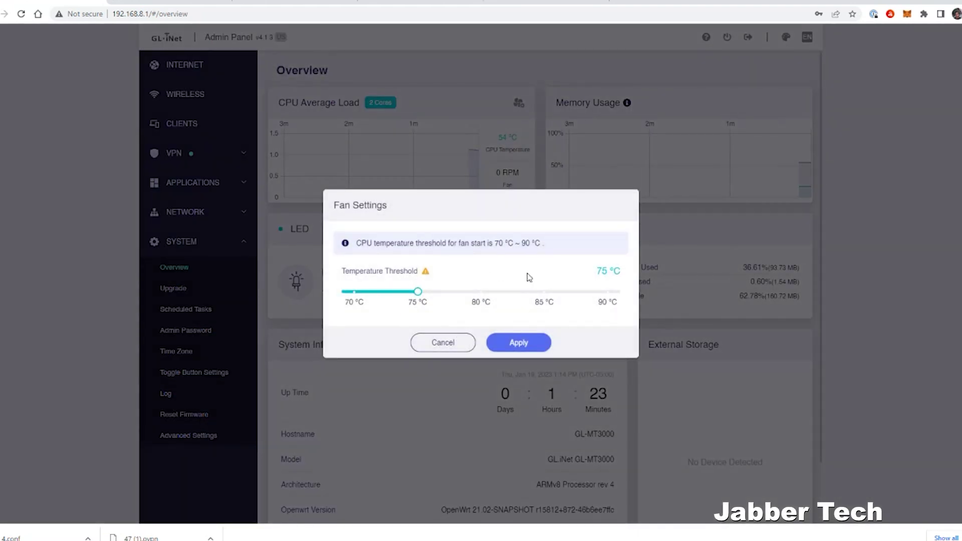
click(454, 347)
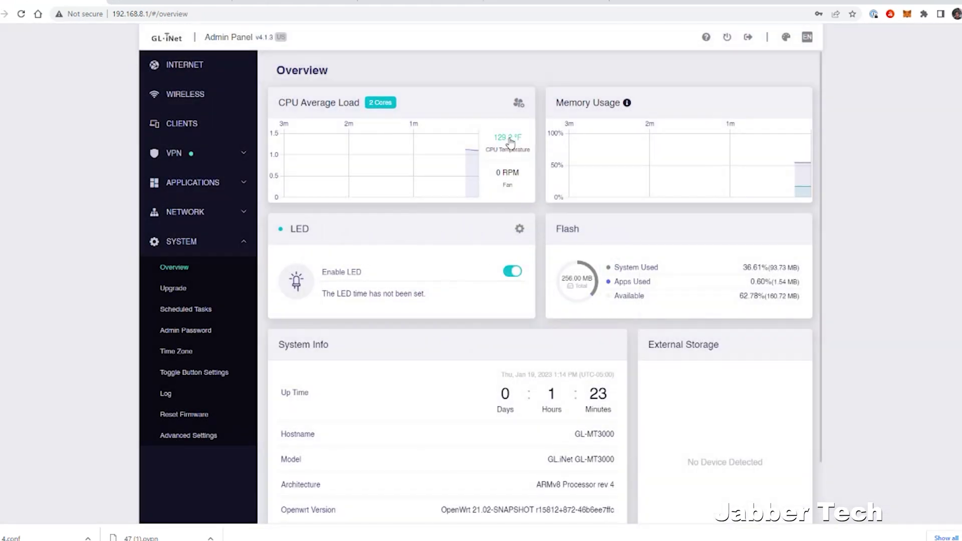
click(514, 107)
mouse_move(417, 291)
mouse_down()
mouse_move(387, 293)
mouse_move(576, 306)
mouse_move(370, 303)
mouse_move(580, 306)
mouse_move(430, 299)
mouse_up()
click(443, 343)
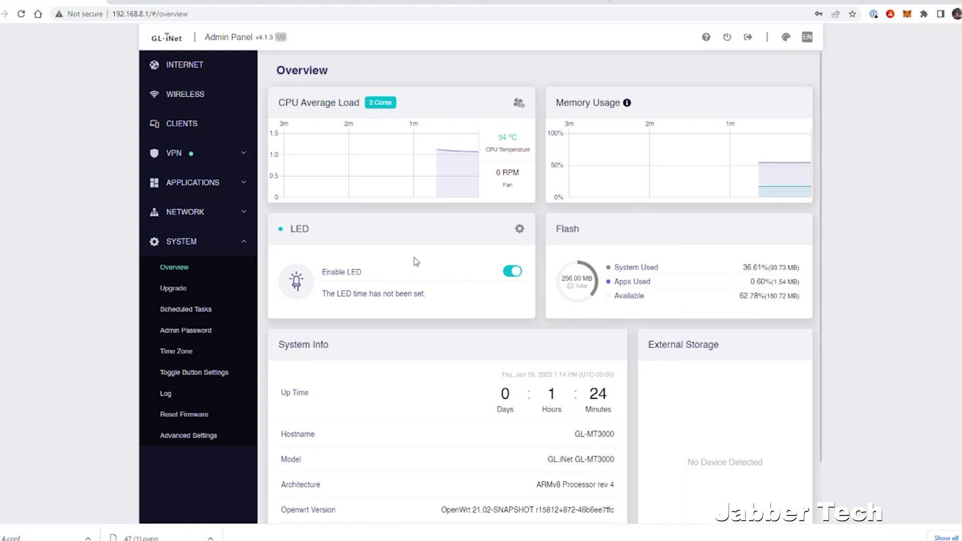
Disable the router's LED and scroll the Overview page to check storage
click(512, 271)
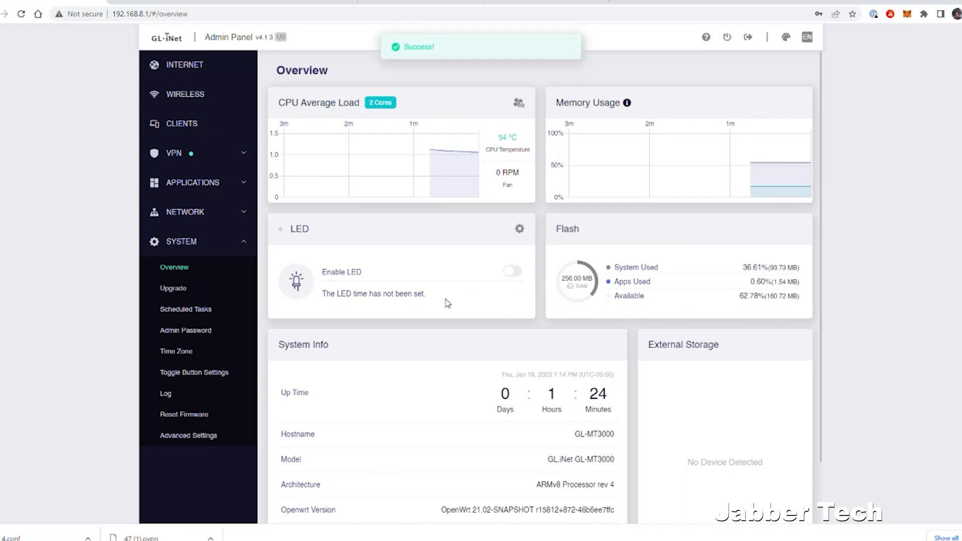
scroll(459, 309, down, 2)
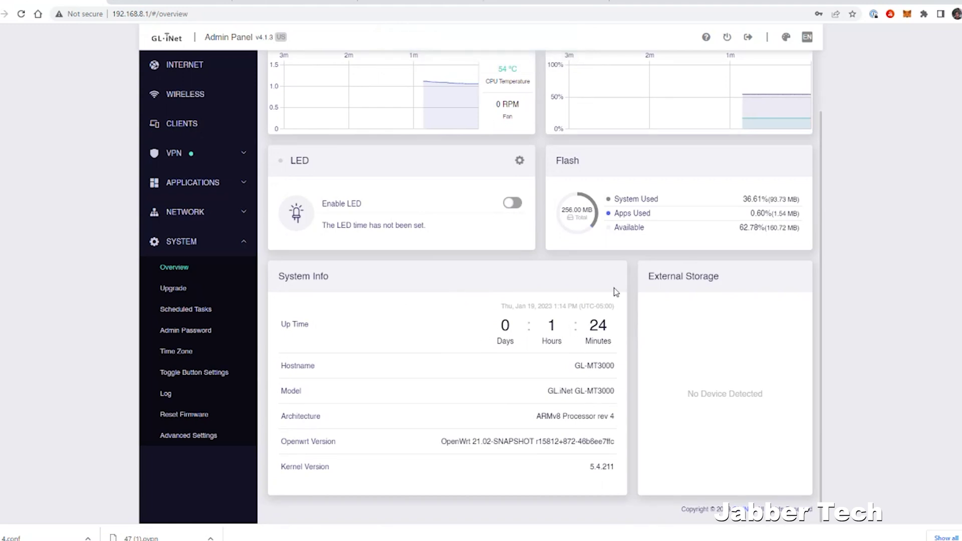
scroll(587, 332, up, 2)
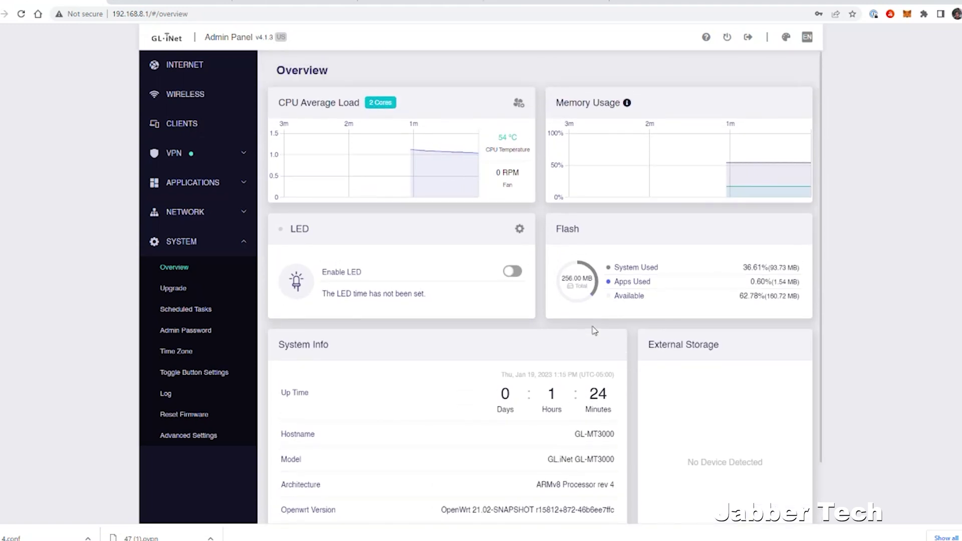
scroll(593, 330, down, 2)
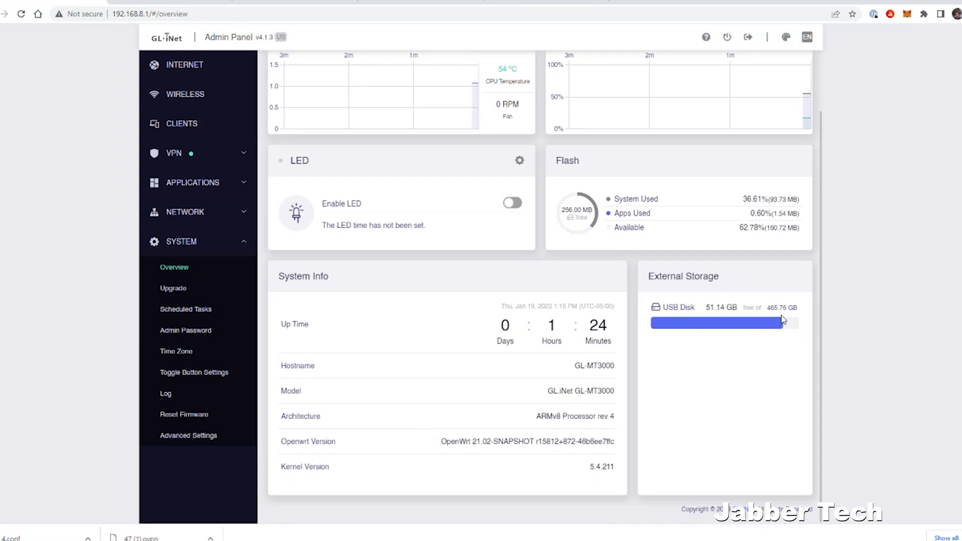
scroll(681, 257, up, 2)
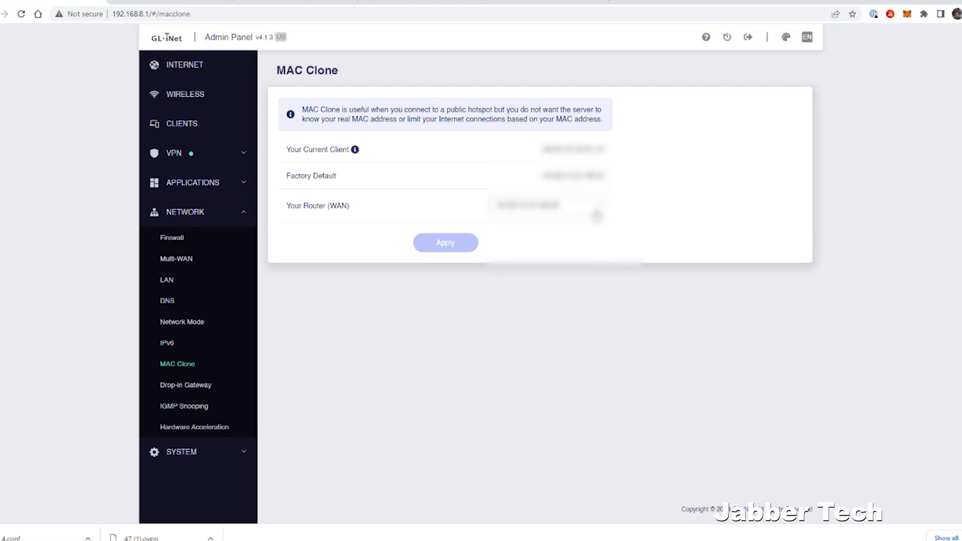
Set the router WAN MAC address to the first option, the factory default
click(596, 214)
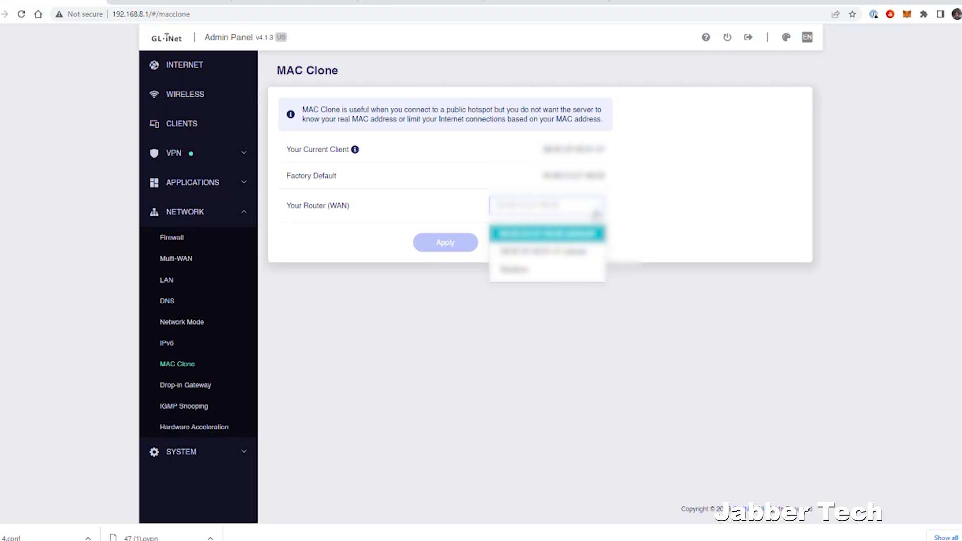
click(556, 236)
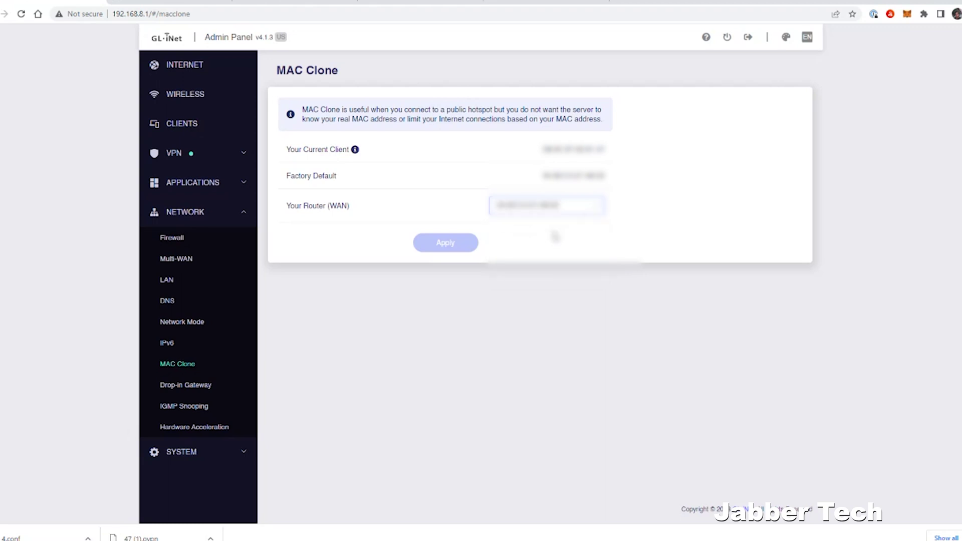